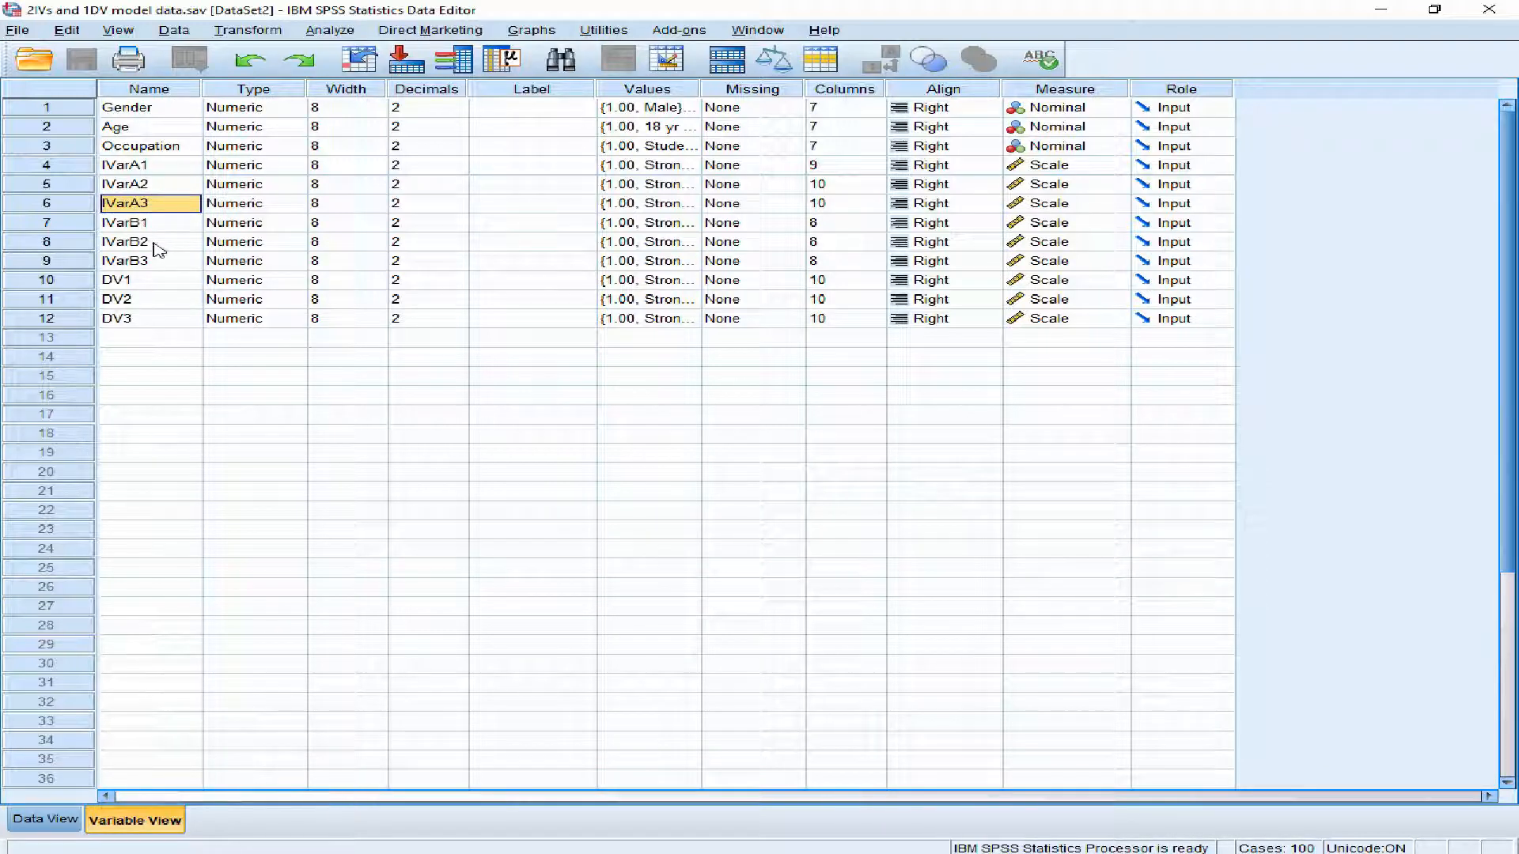
- Display the dataset's case values instead of its variable definitions
{"action": "left_click", "coordinate": [157, 229]}
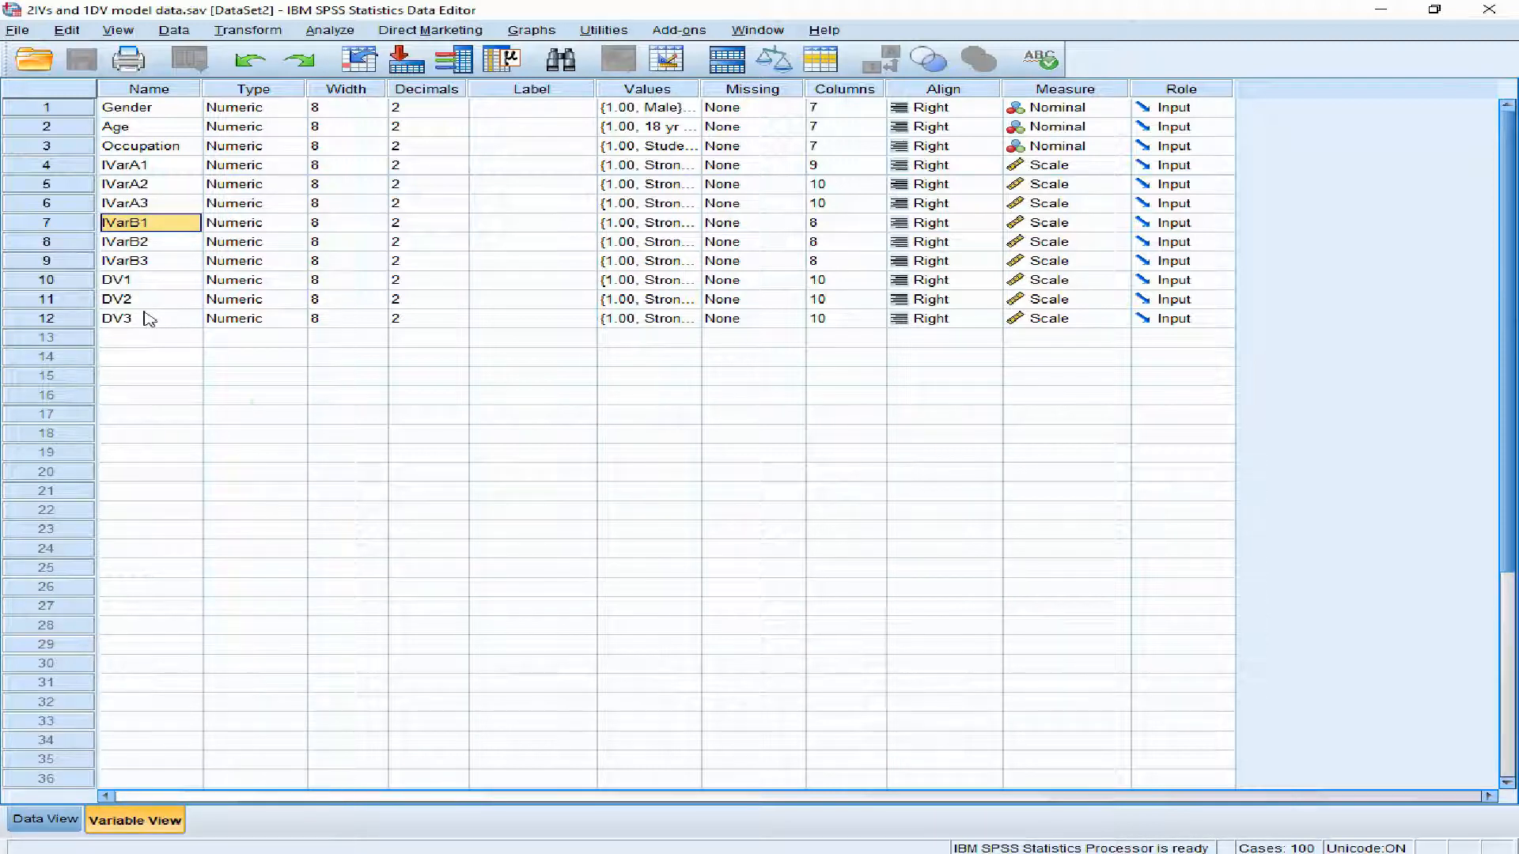
{"action": "left_click", "coordinate": [348, 452]}
{"action": "left_click", "coordinate": [715, 529]}
{"action": "left_click", "coordinate": [333, 606]}
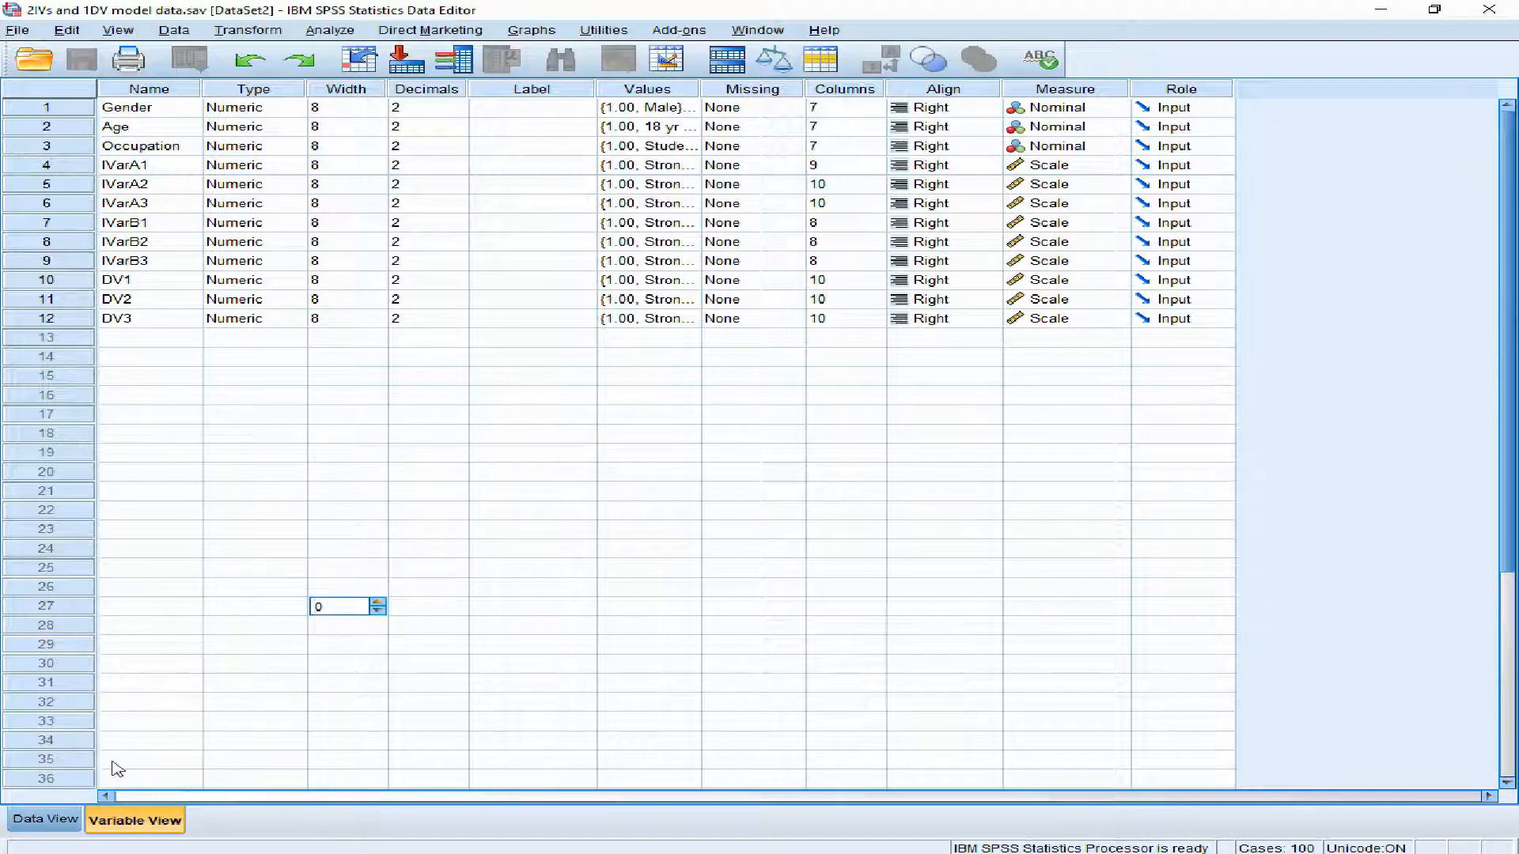
{"action": "left_click", "coordinate": [45, 818]}
{"action": "left_click", "coordinate": [619, 629]}
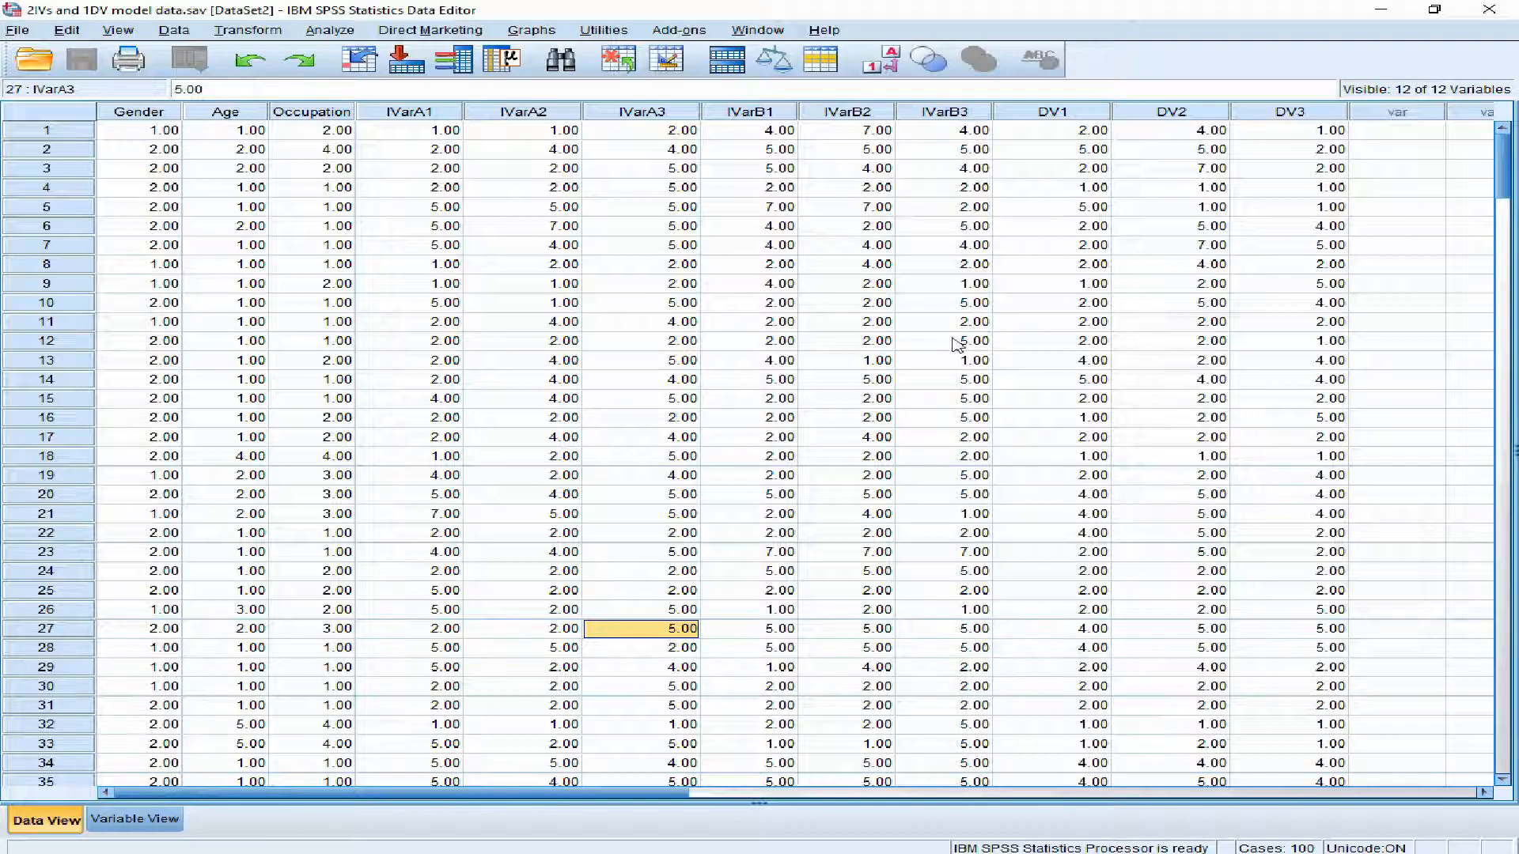
{"action": "left_click", "coordinate": [324, 31]}
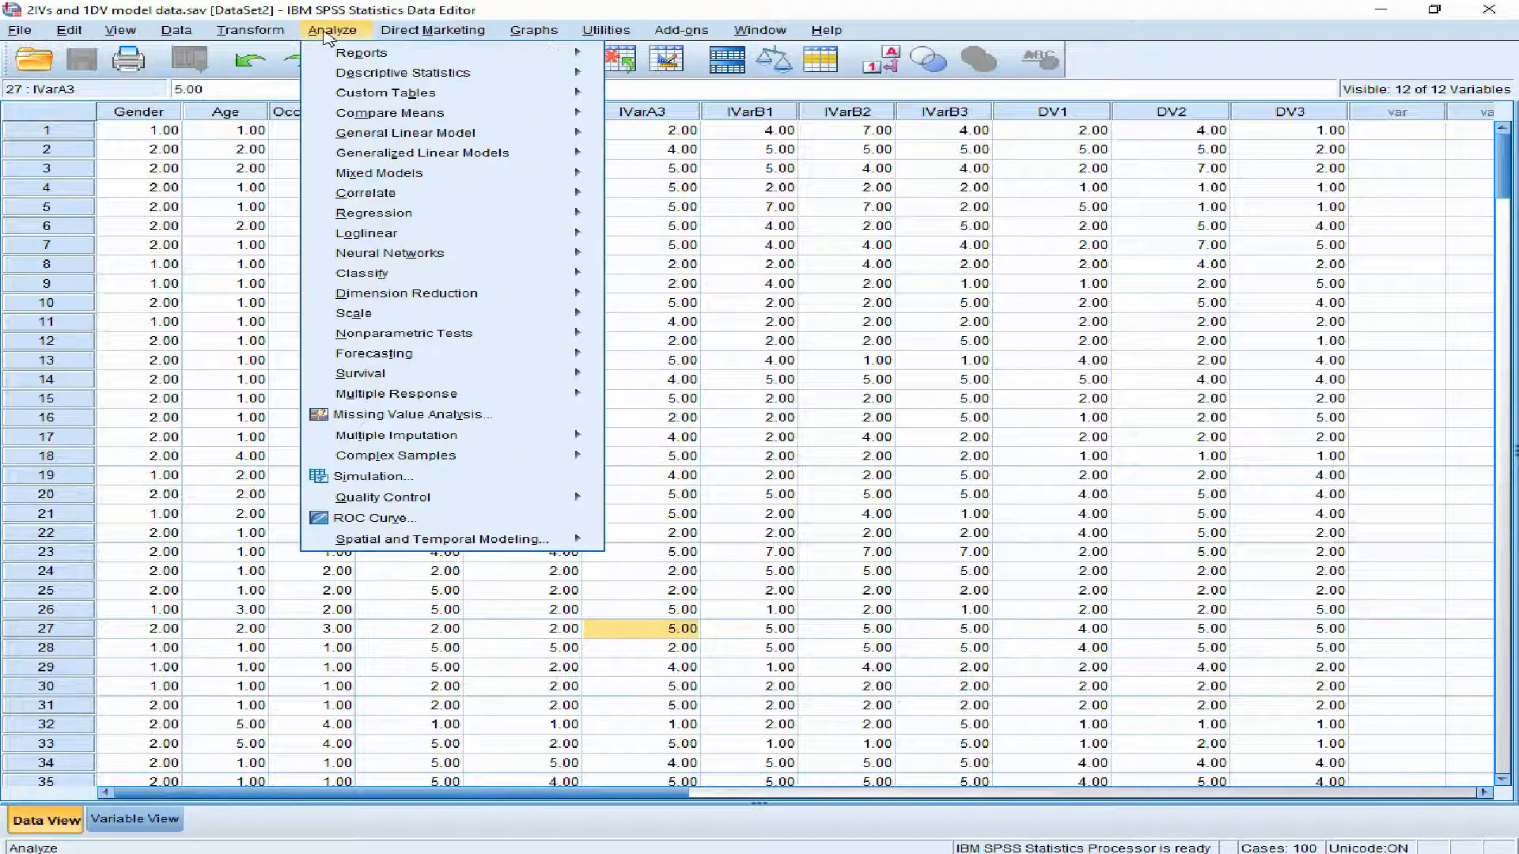
{"action": "mouse_move", "coordinate": [344, 57]}
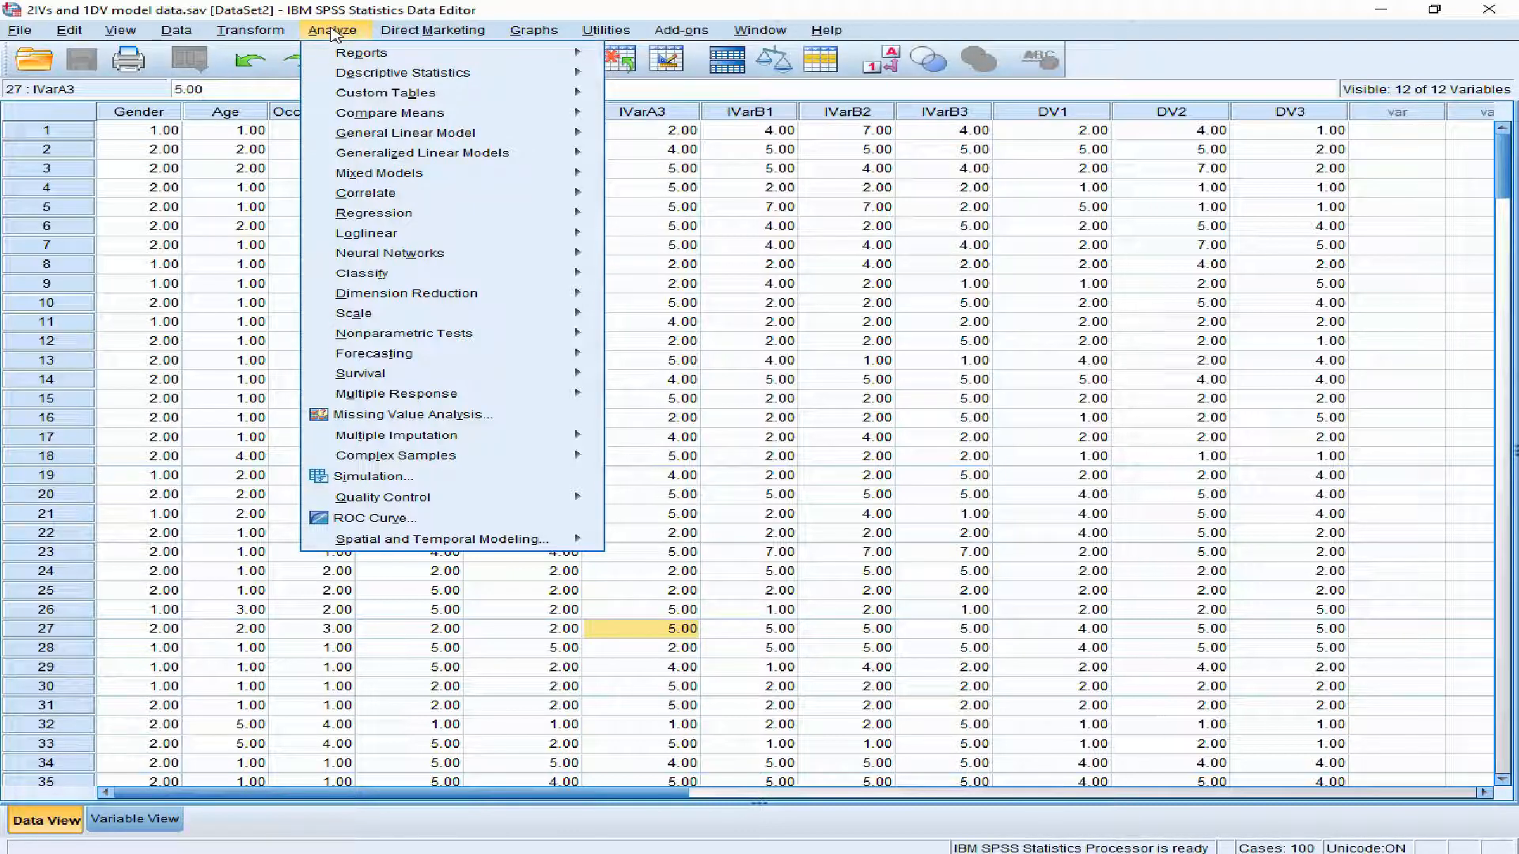
{"action": "mouse_move", "coordinate": [255, 32]}
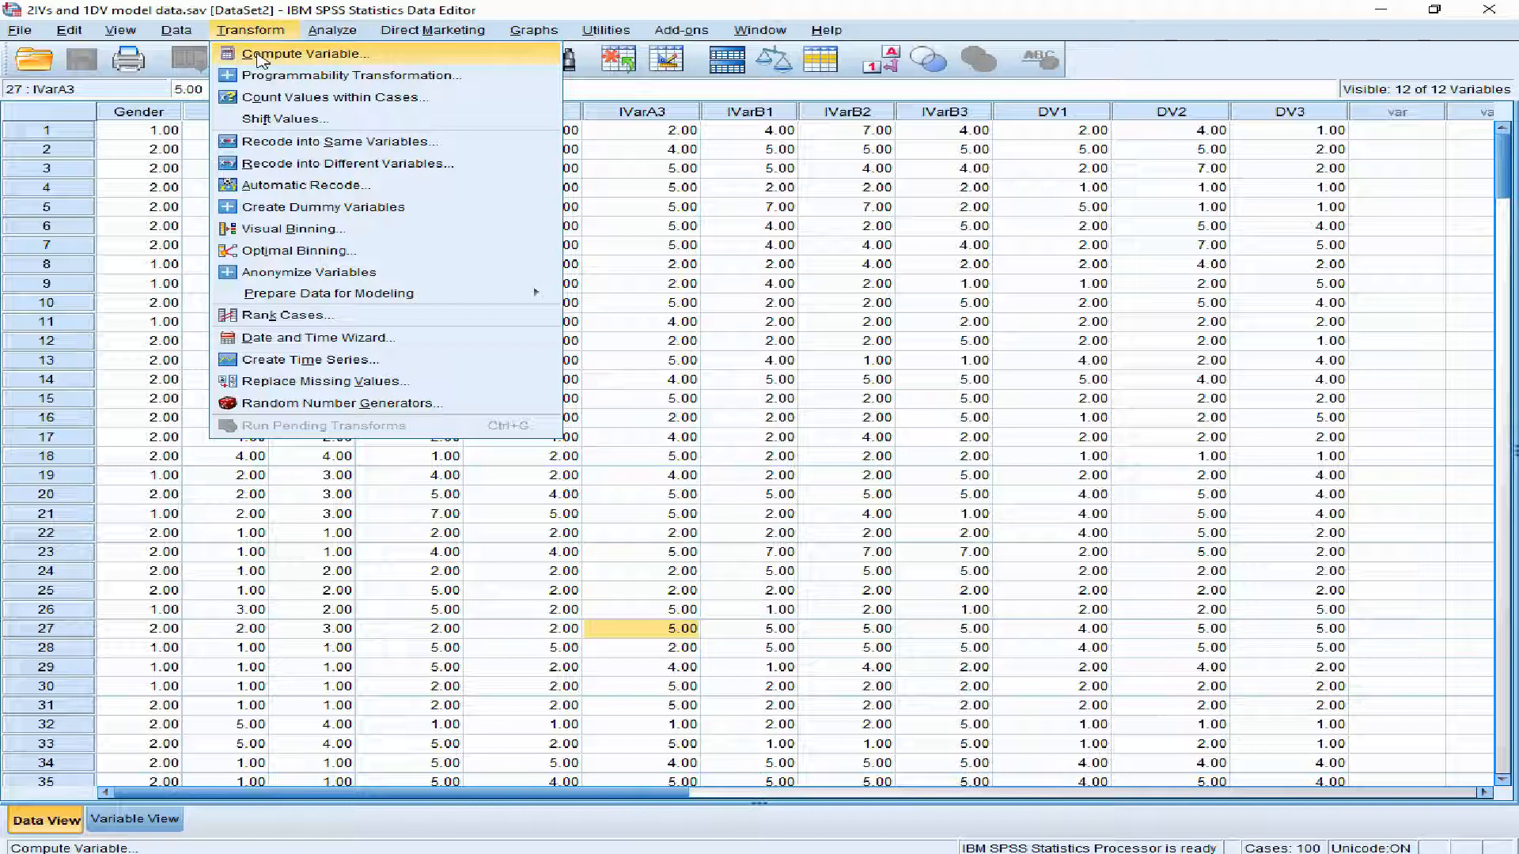
{"action": "left_click", "coordinate": [870, 360]}
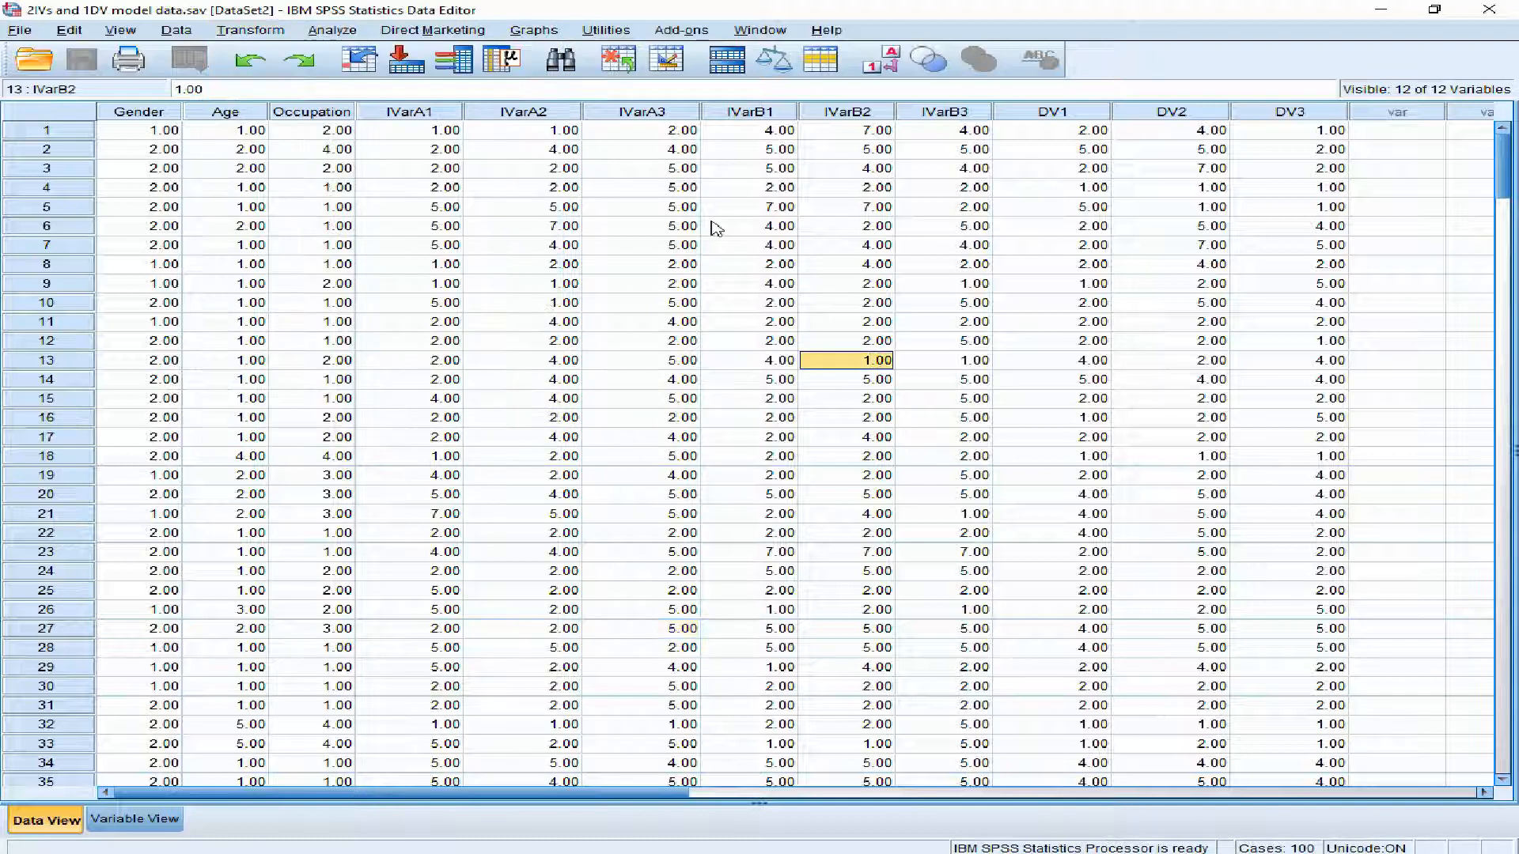
{"action": "left_click", "coordinate": [714, 228]}
{"action": "left_click", "coordinate": [448, 191]}
{"action": "left_click", "coordinate": [641, 189]}
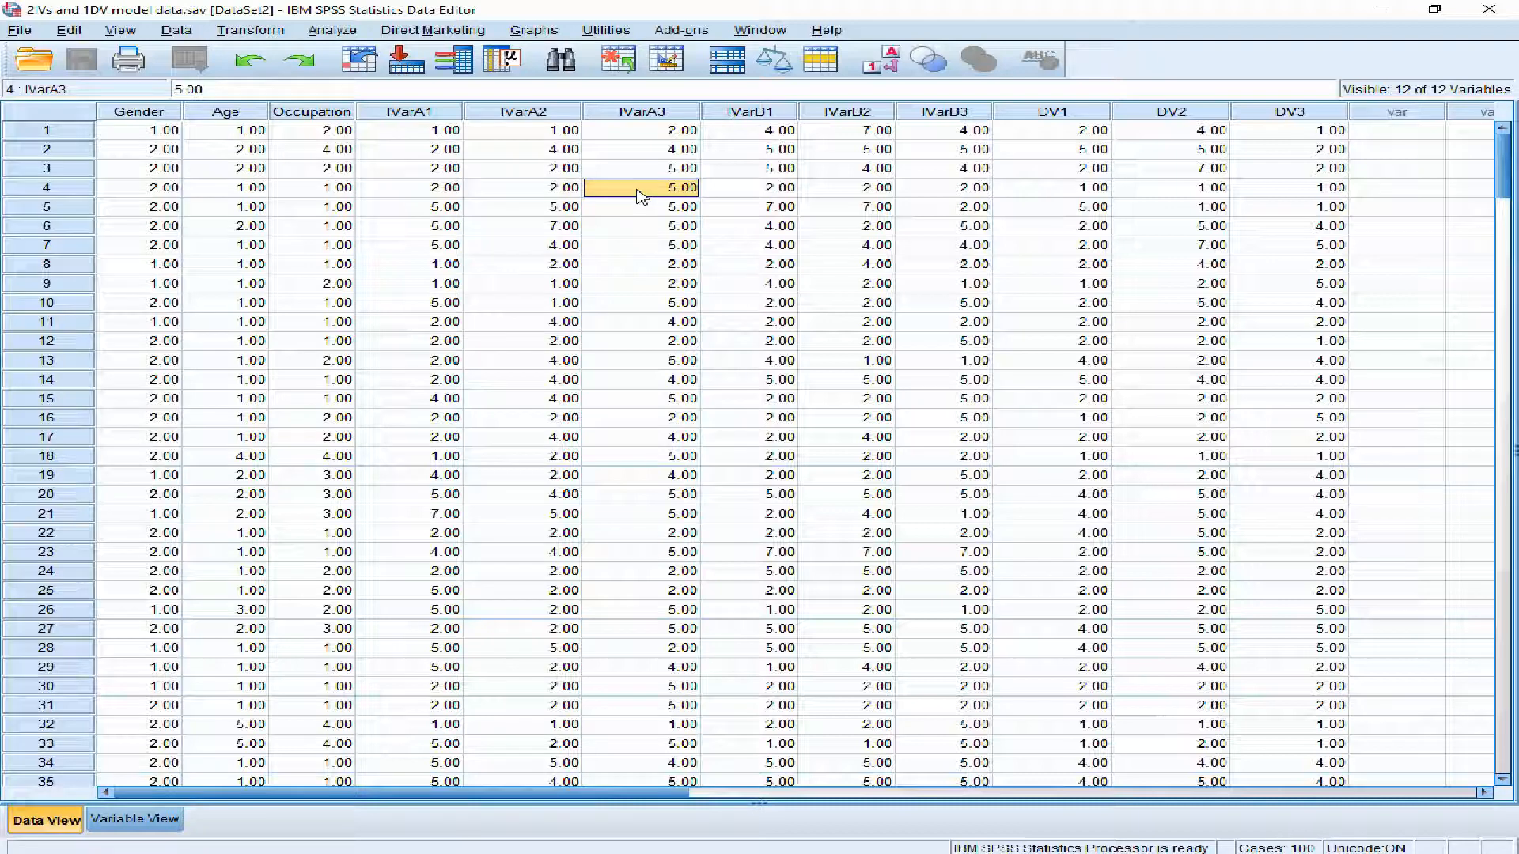
{"action": "left_click", "coordinate": [522, 207]}
{"action": "left_click", "coordinate": [435, 206]}
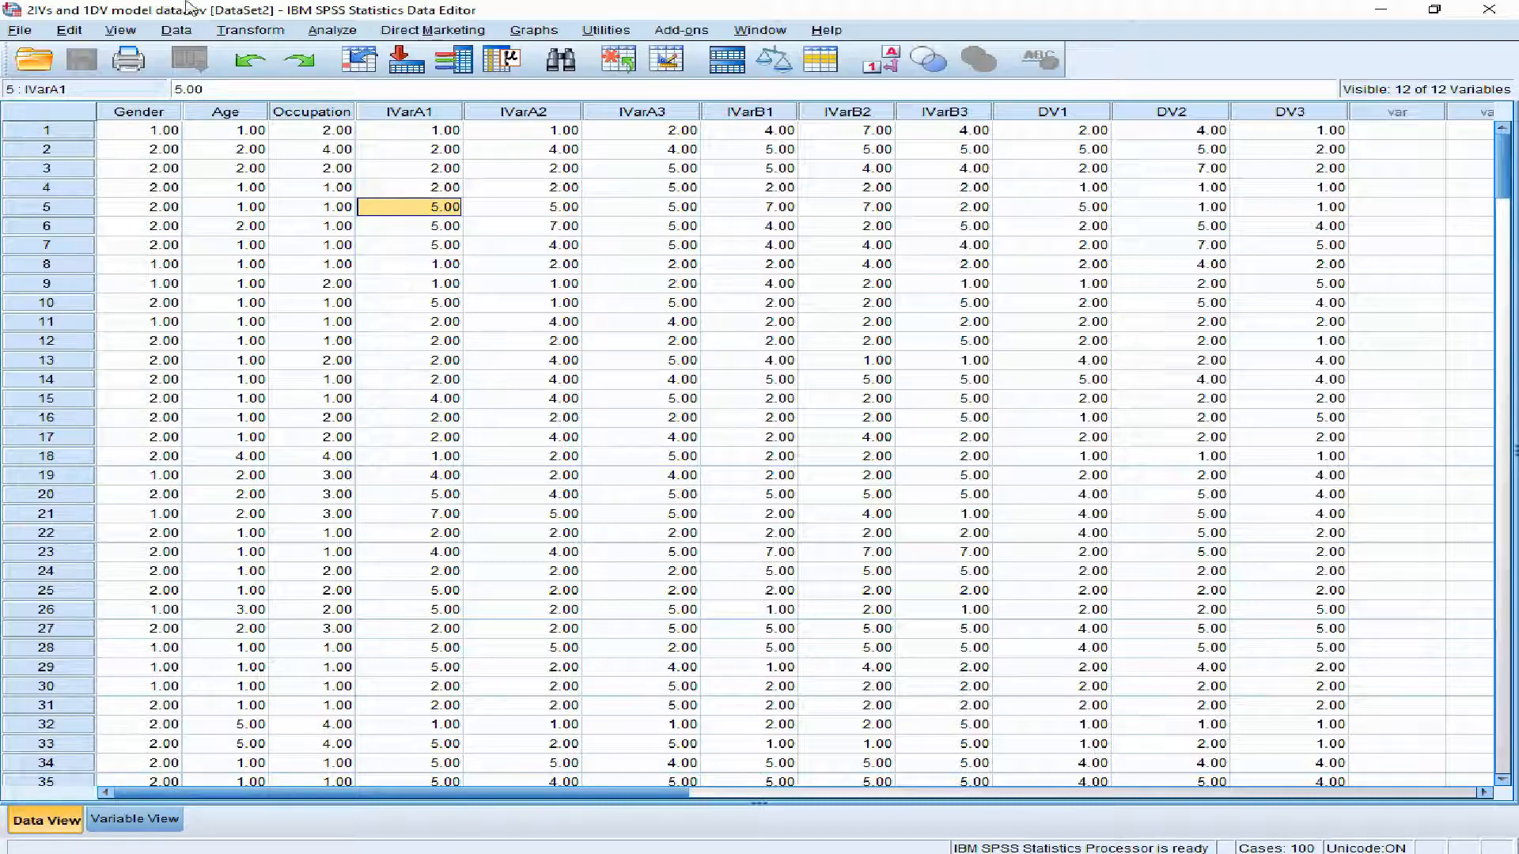
- Start computing a new variable with AvgIVarA as the target variable name
{"action": "left_click", "coordinate": [253, 31]}
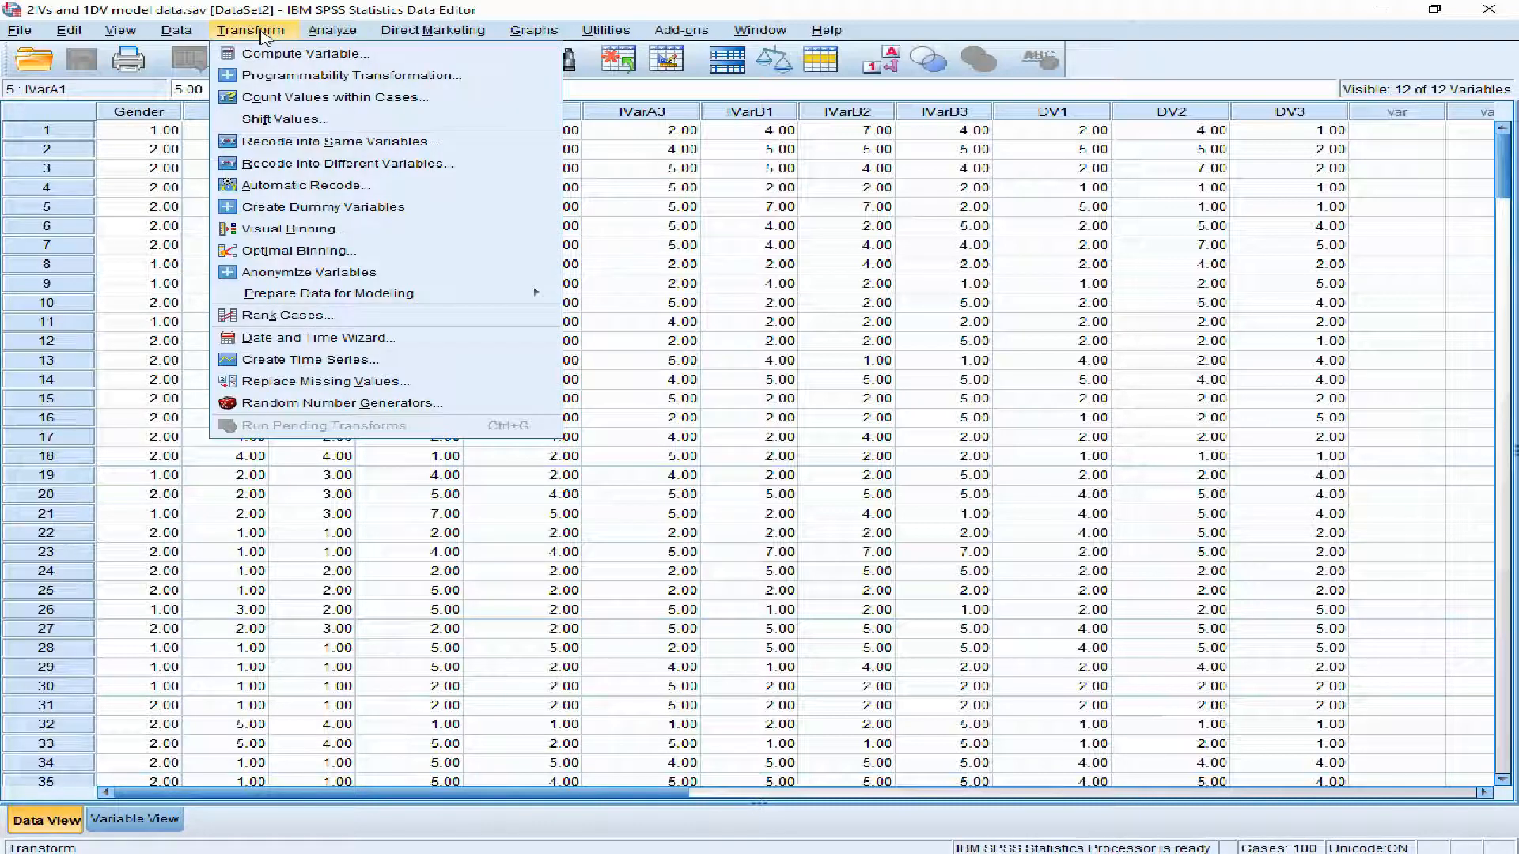
{"action": "left_click", "coordinate": [310, 55]}
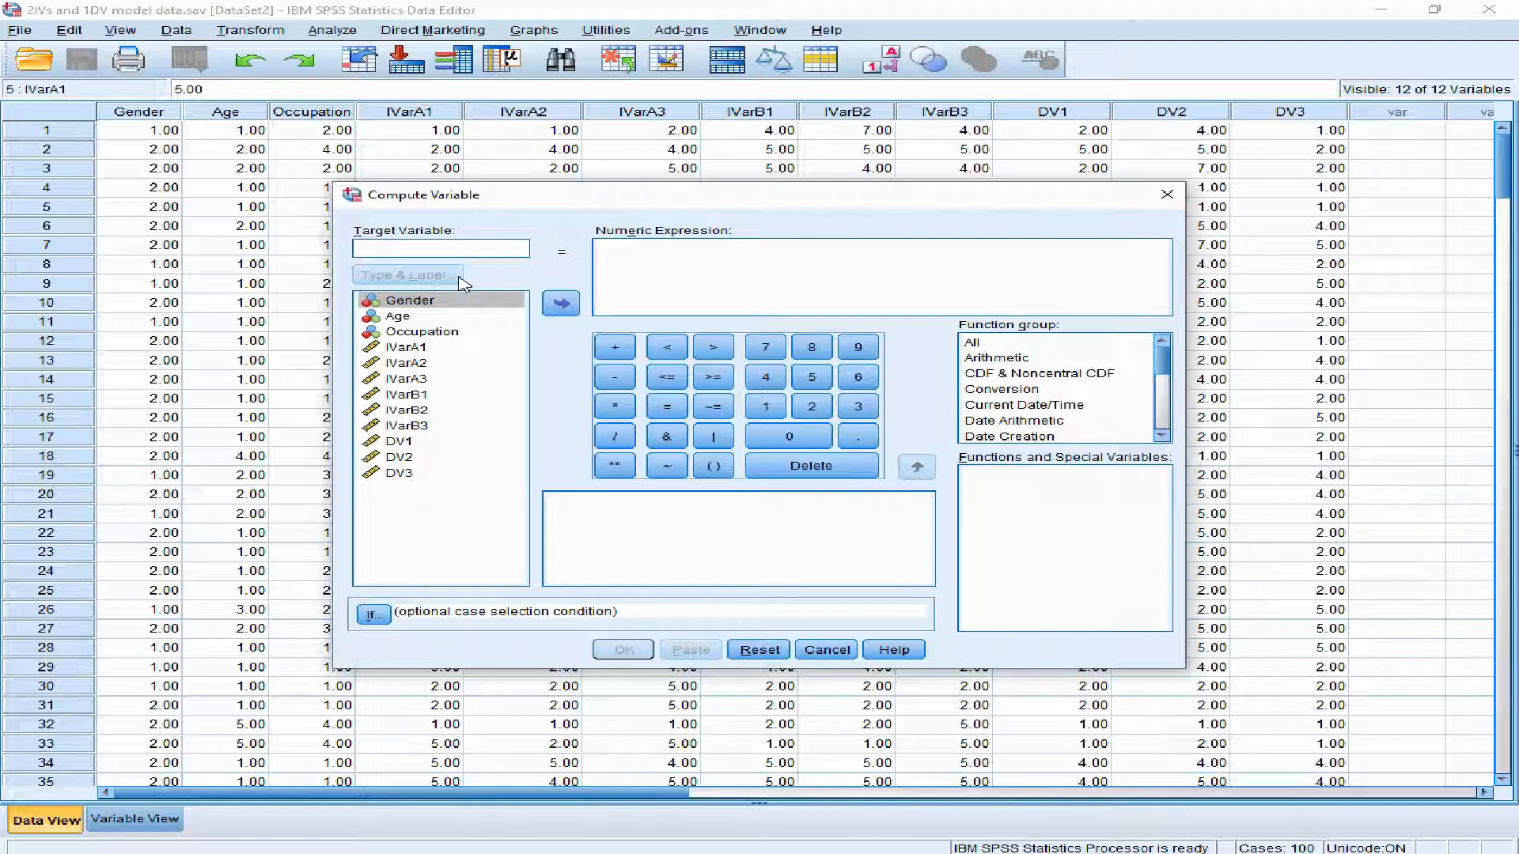
{"action": "type", "text": "Avg"}
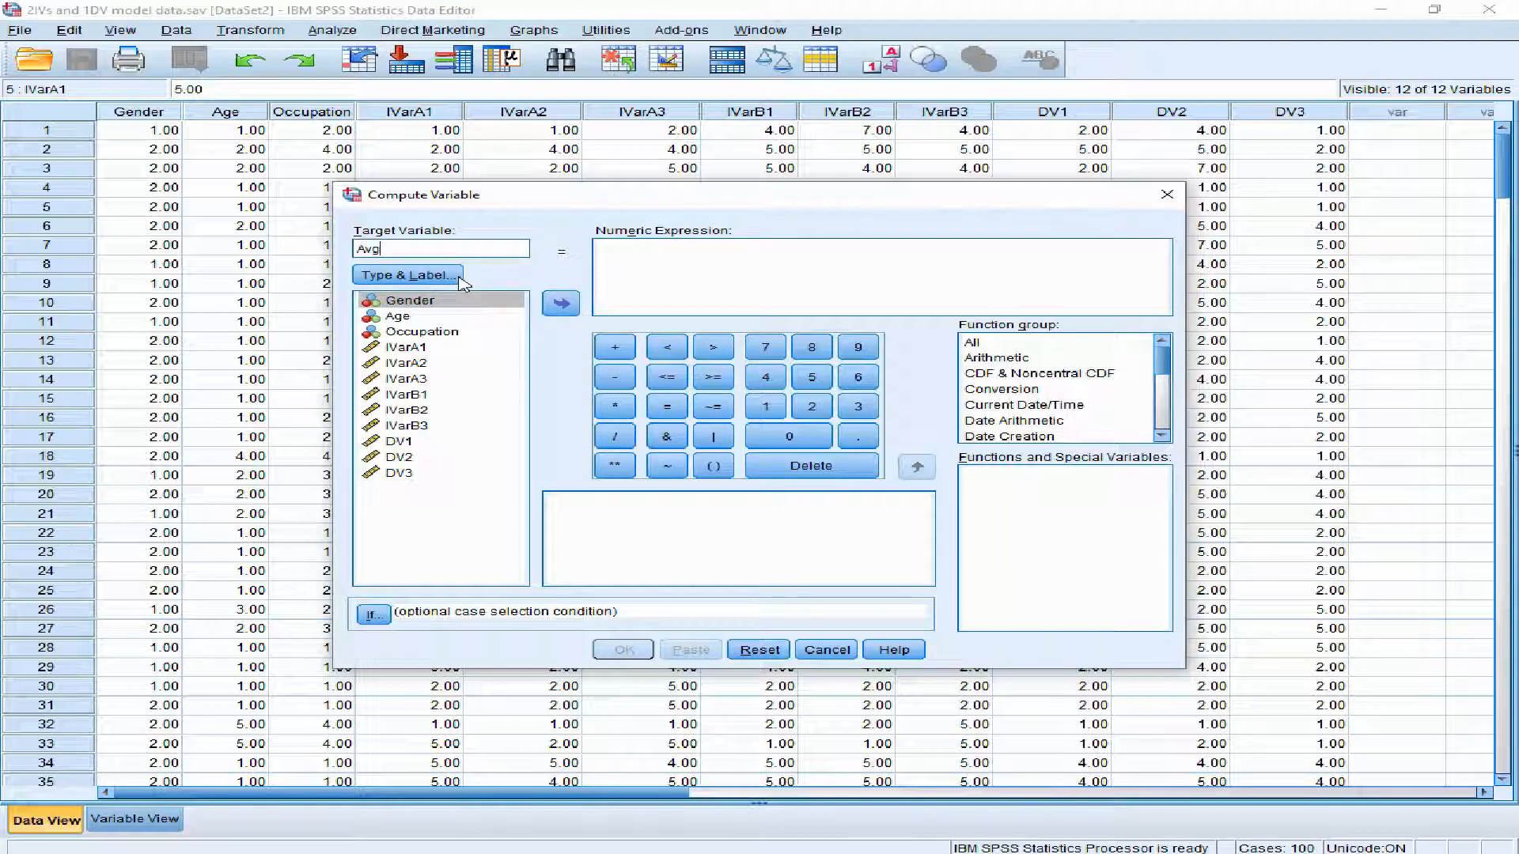
{"action": "type", "text": "IVarA"}
- Insert the Mean function from the All function group into the numeric expression
{"action": "left_click", "coordinate": [640, 273]}
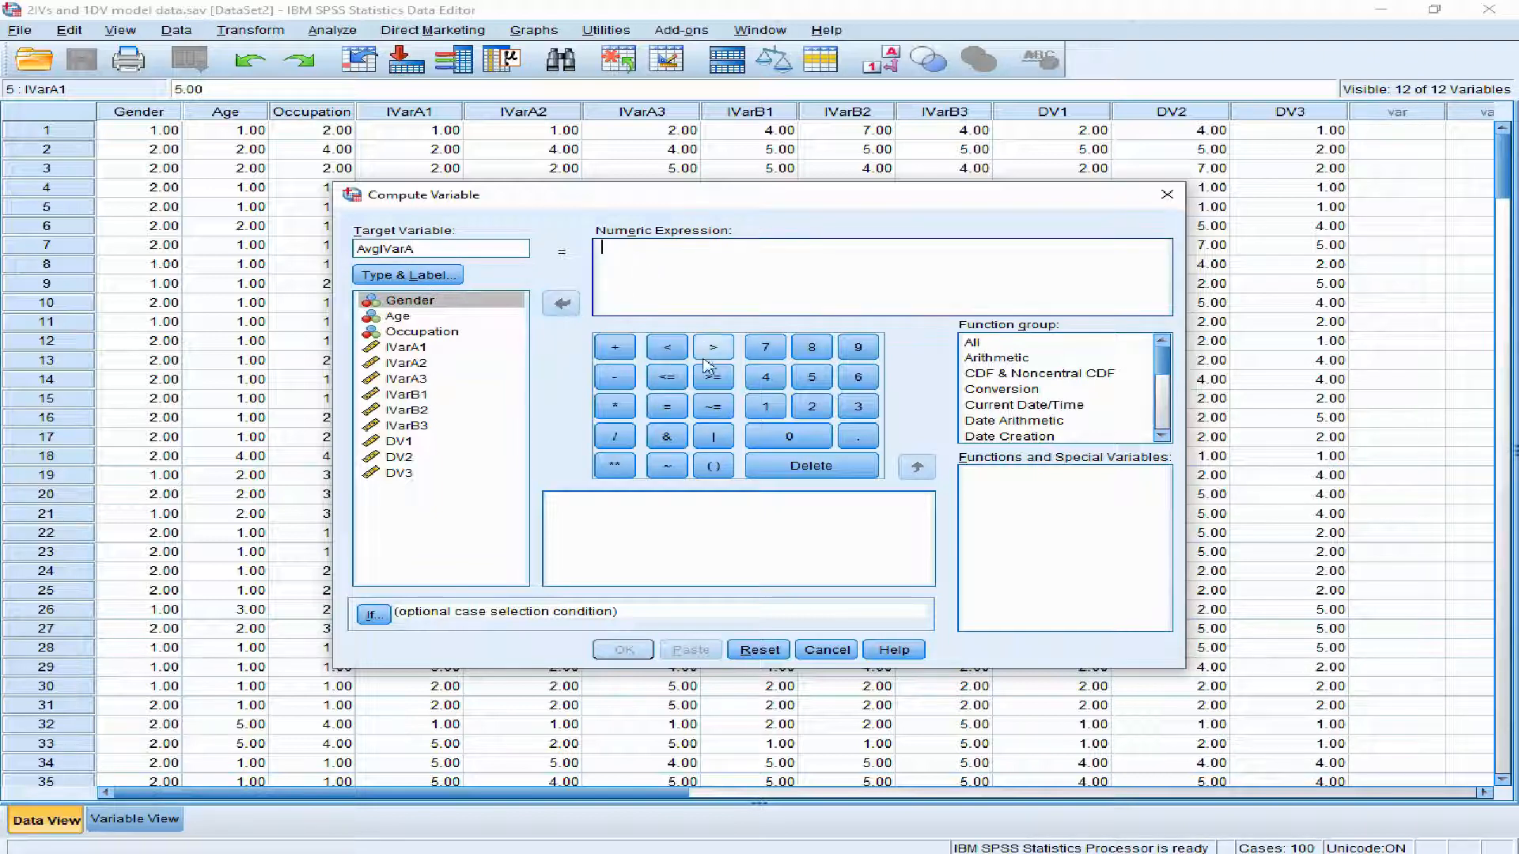
{"action": "left_click", "coordinate": [1016, 346]}
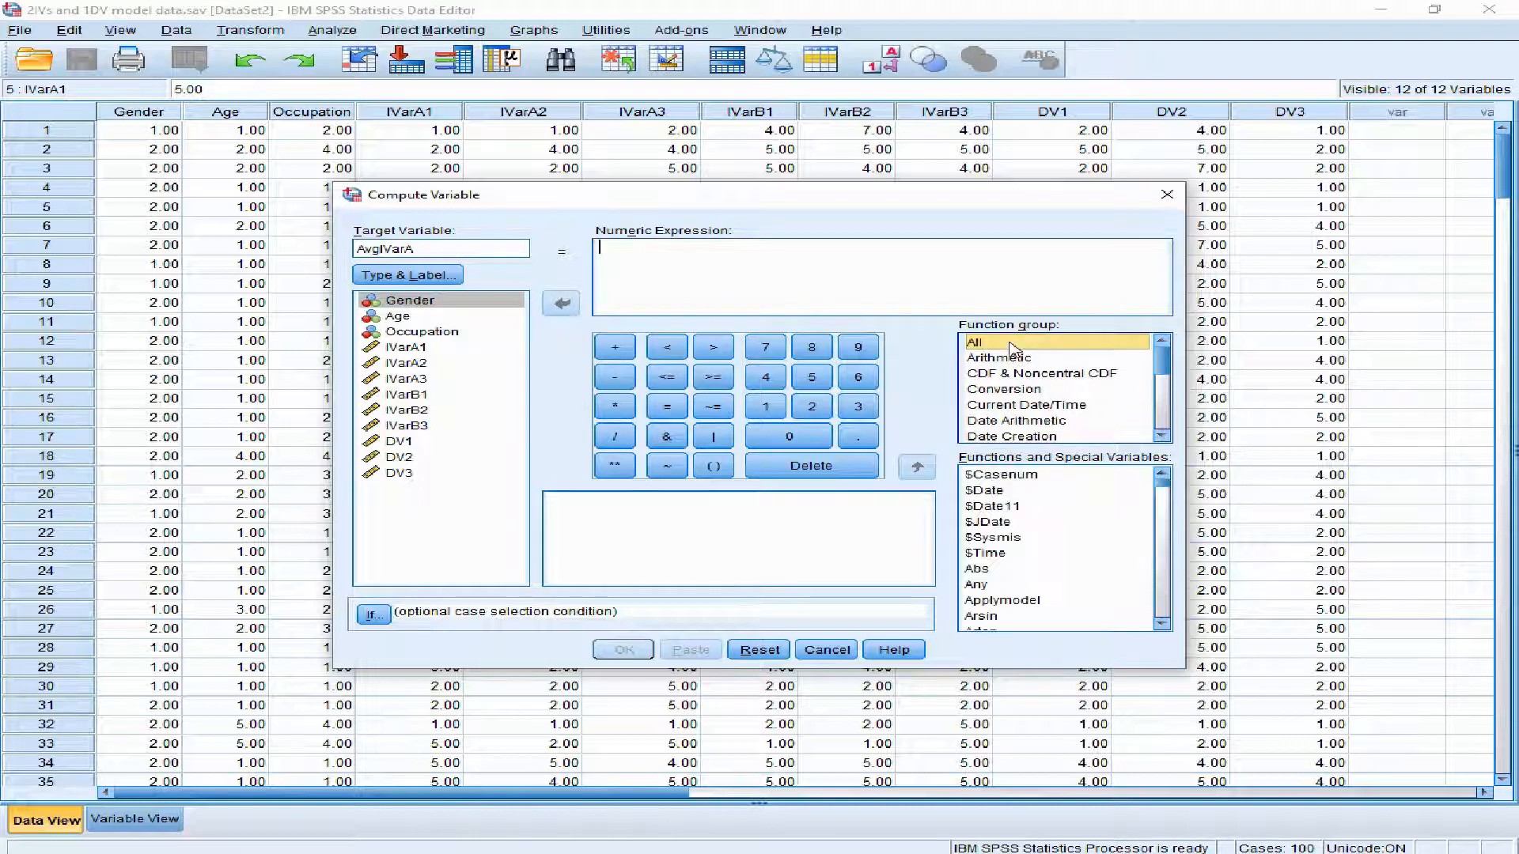
{"action": "left_click", "coordinate": [1026, 512]}
{"action": "key", "text": "m"}
{"action": "key", "text": "m"}
{"action": "key", "text": "m"}
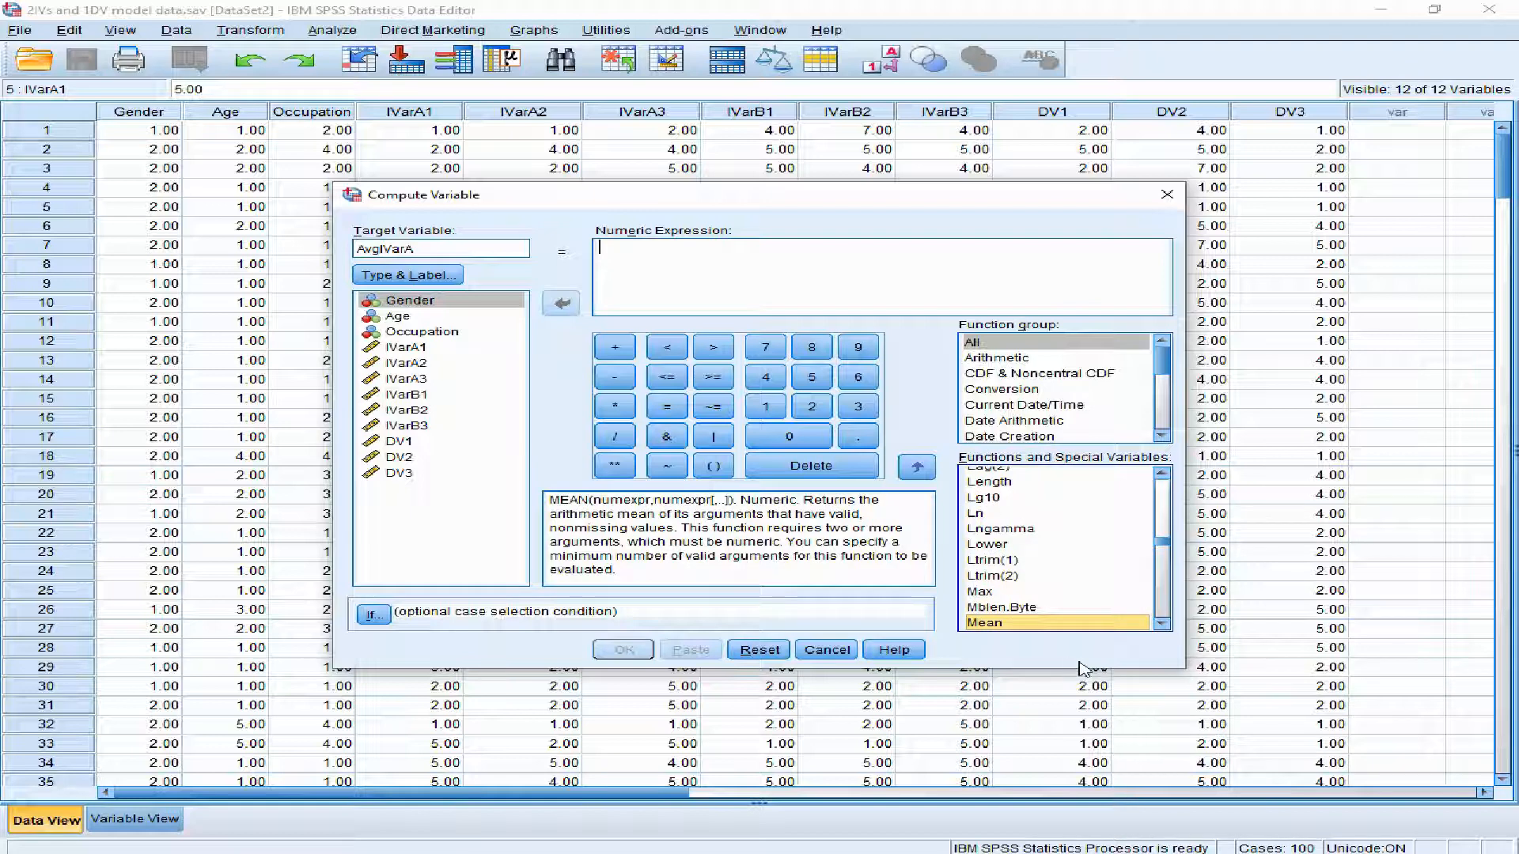
{"action": "double_click", "coordinate": [1017, 625]}
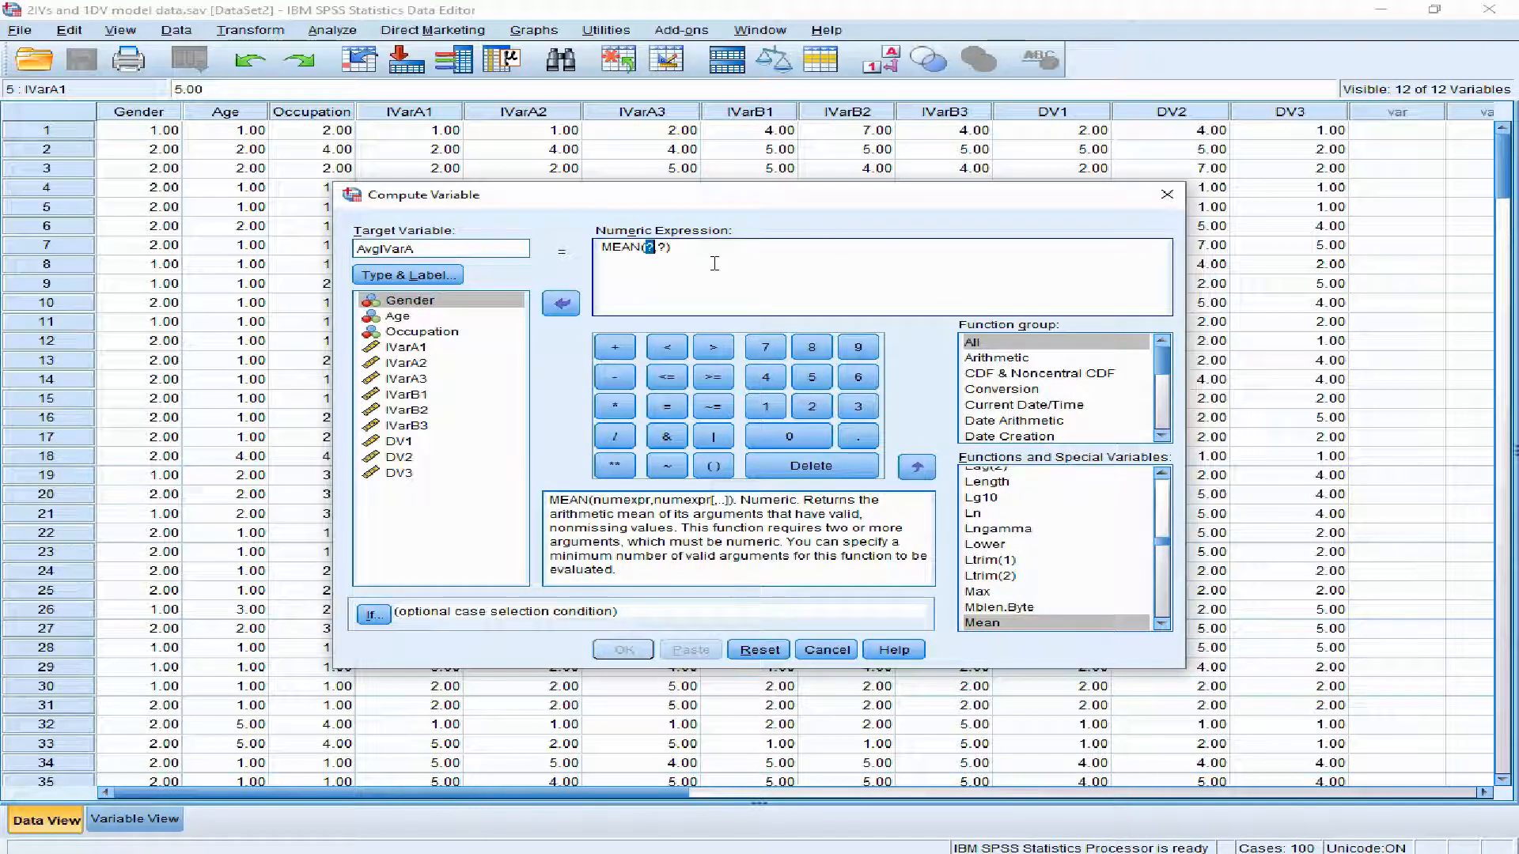
- Replace the MEAN placeholders with IVarA1, IVarA2 and IVarA3 so the expression reads MEAN(IVarA1,IVarA2,IVarA3)
{"action": "left_click", "coordinate": [659, 263]}
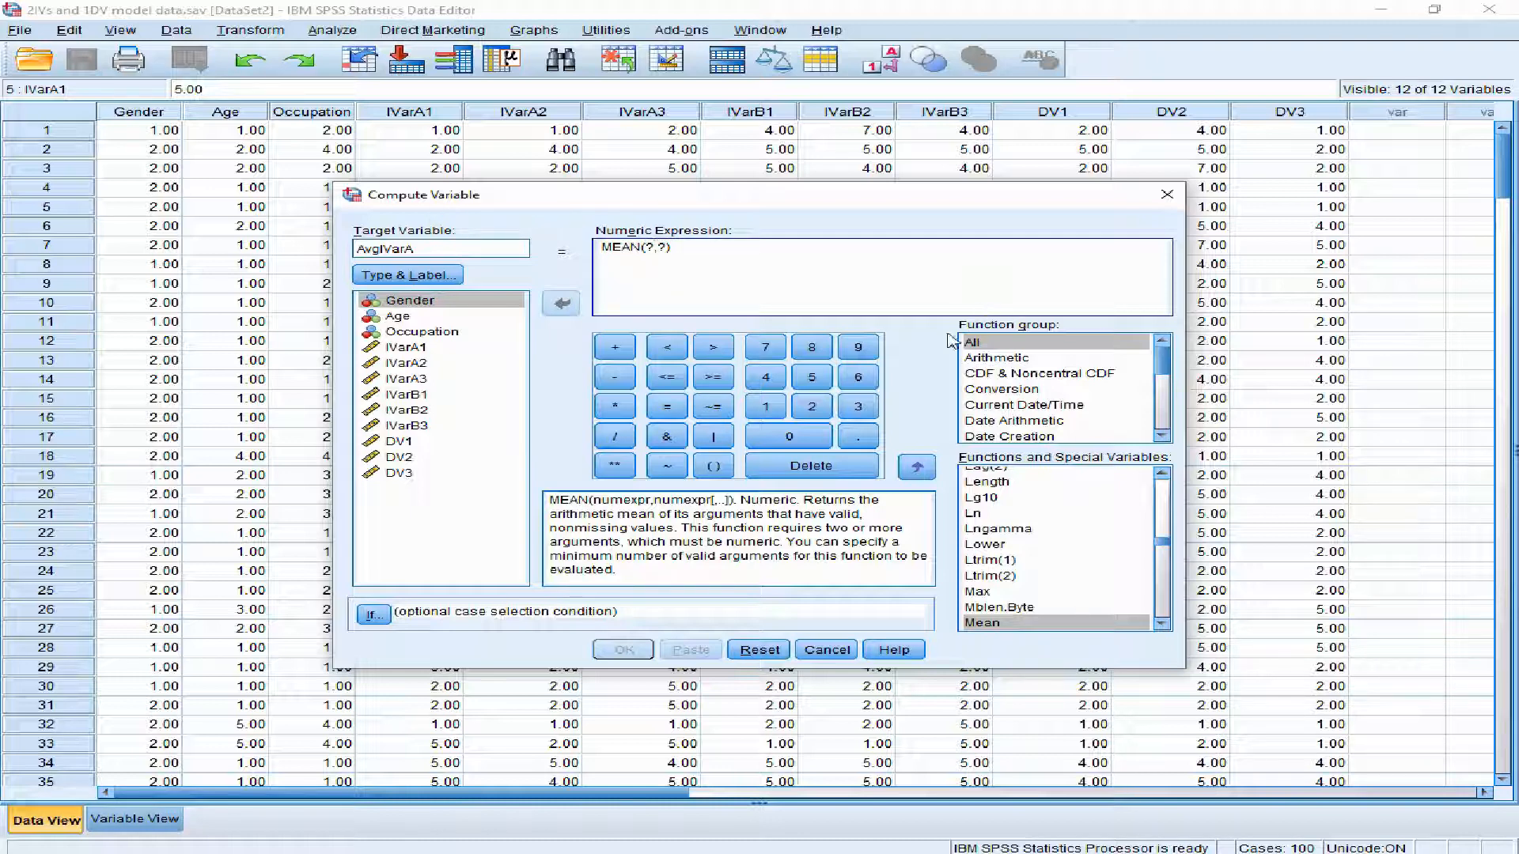
{"action": "key", "text": "BackSpace"}
{"action": "left_click", "coordinate": [417, 348]}
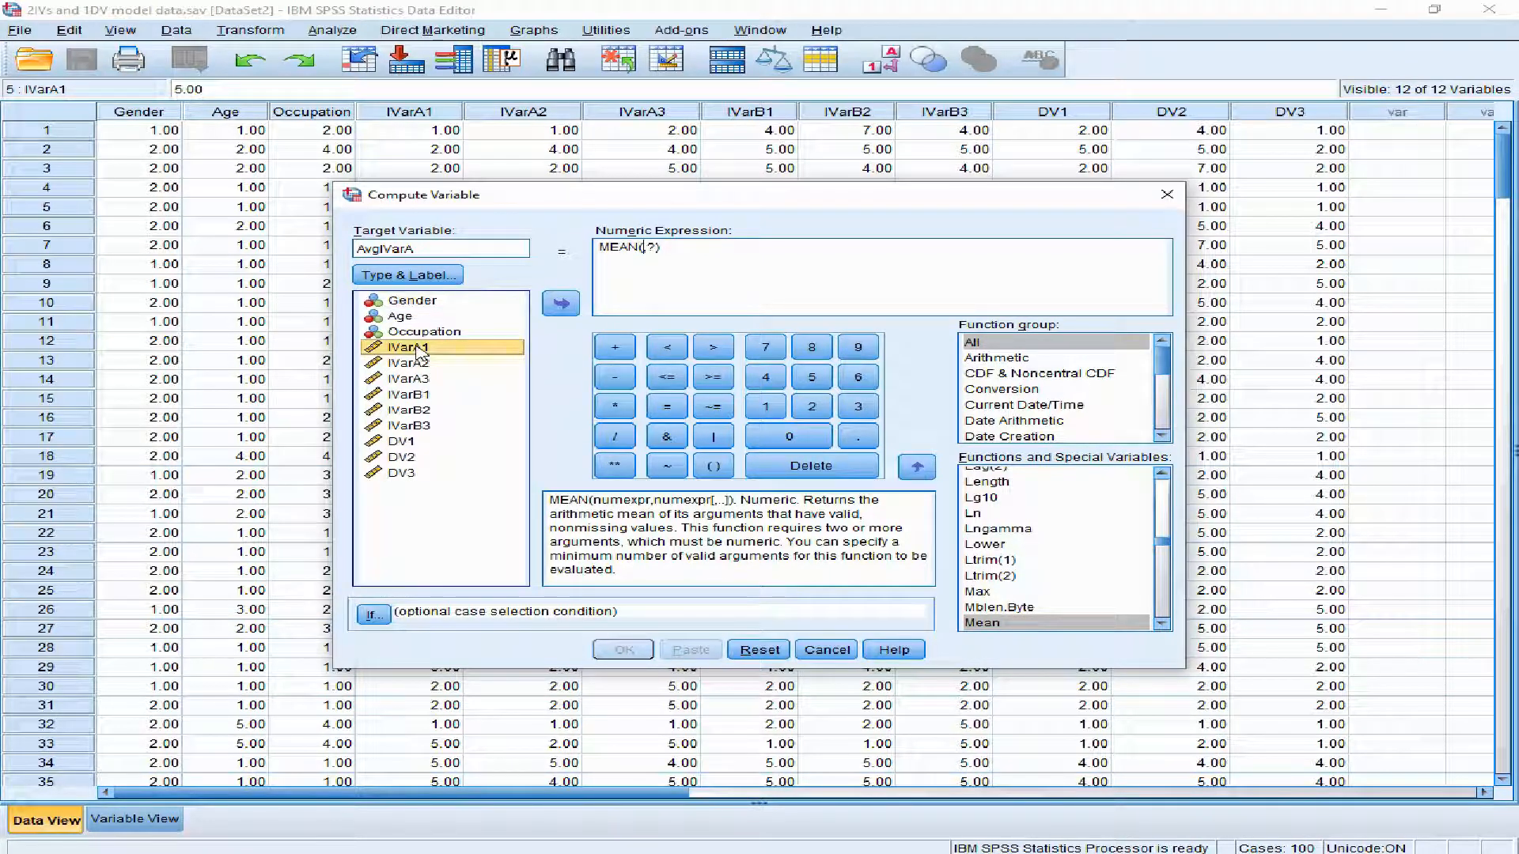
{"action": "left_click", "coordinate": [560, 305]}
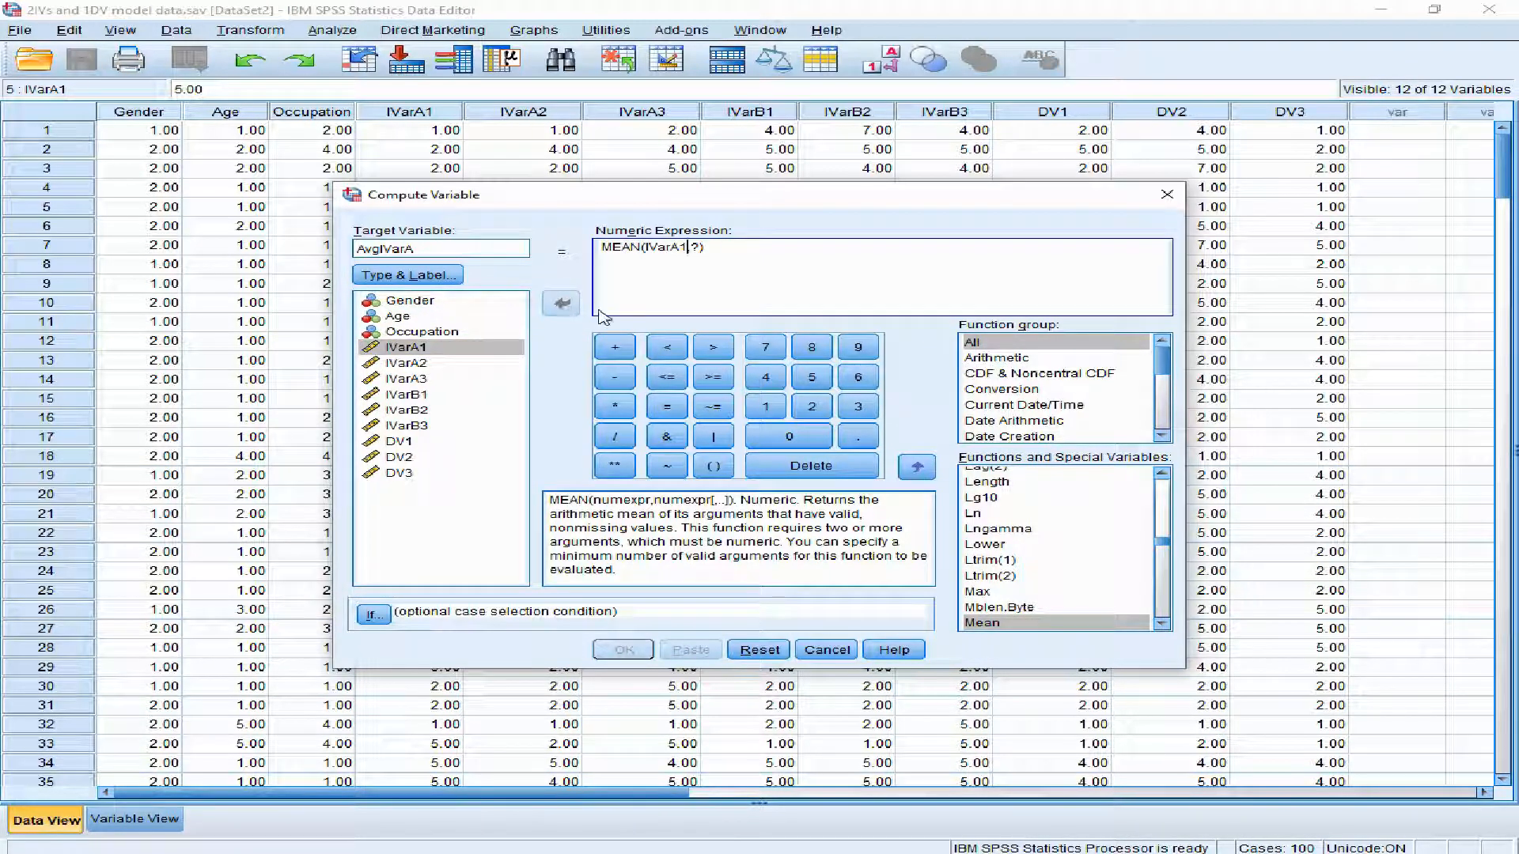
{"action": "key", "text": "Delete"}
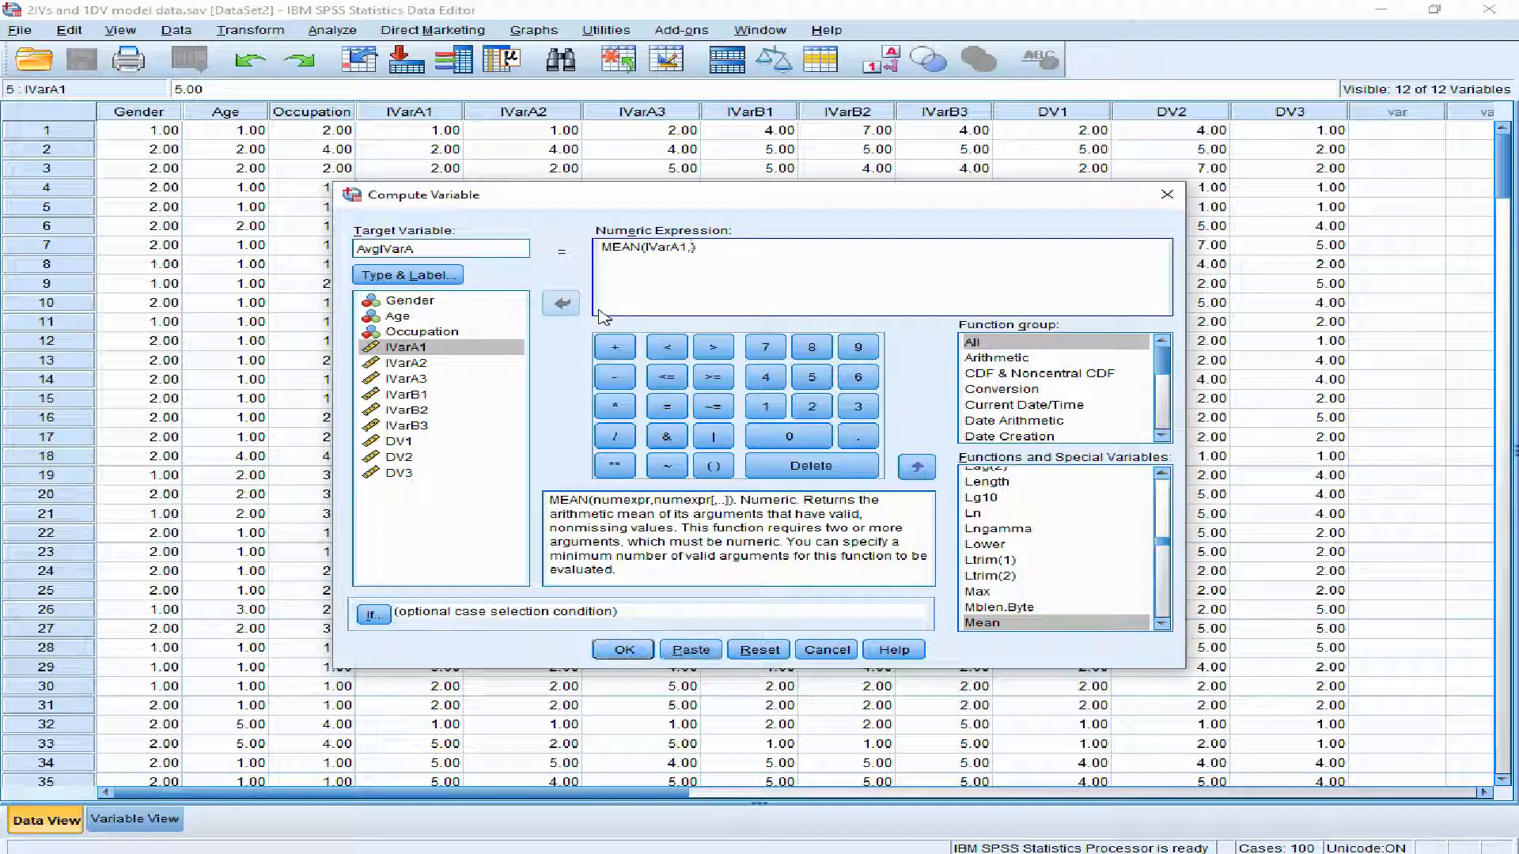
{"action": "left_click", "coordinate": [418, 363]}
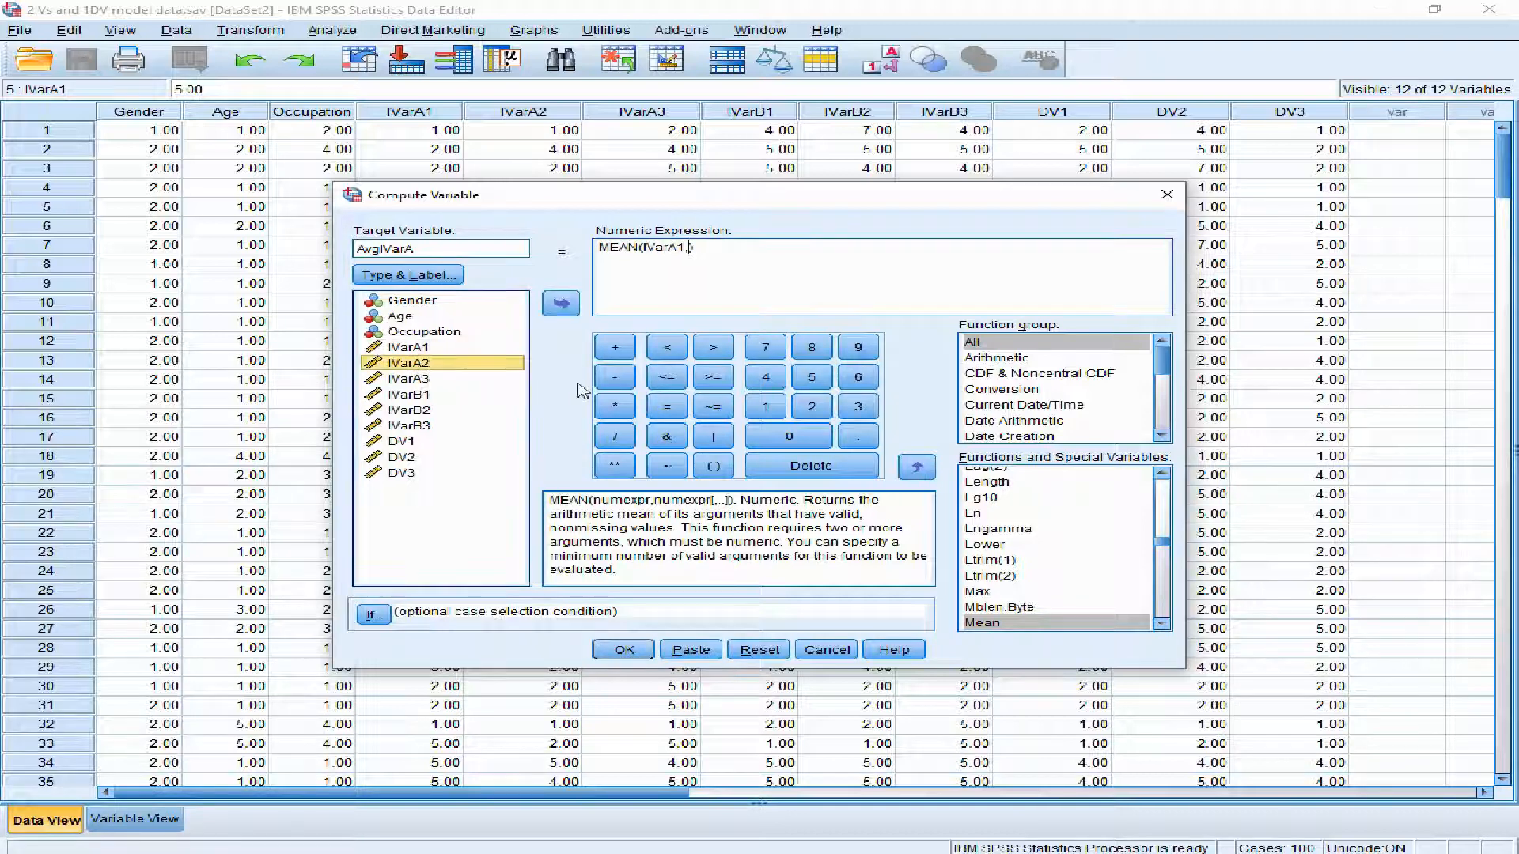
{"action": "left_click", "coordinate": [561, 304]}
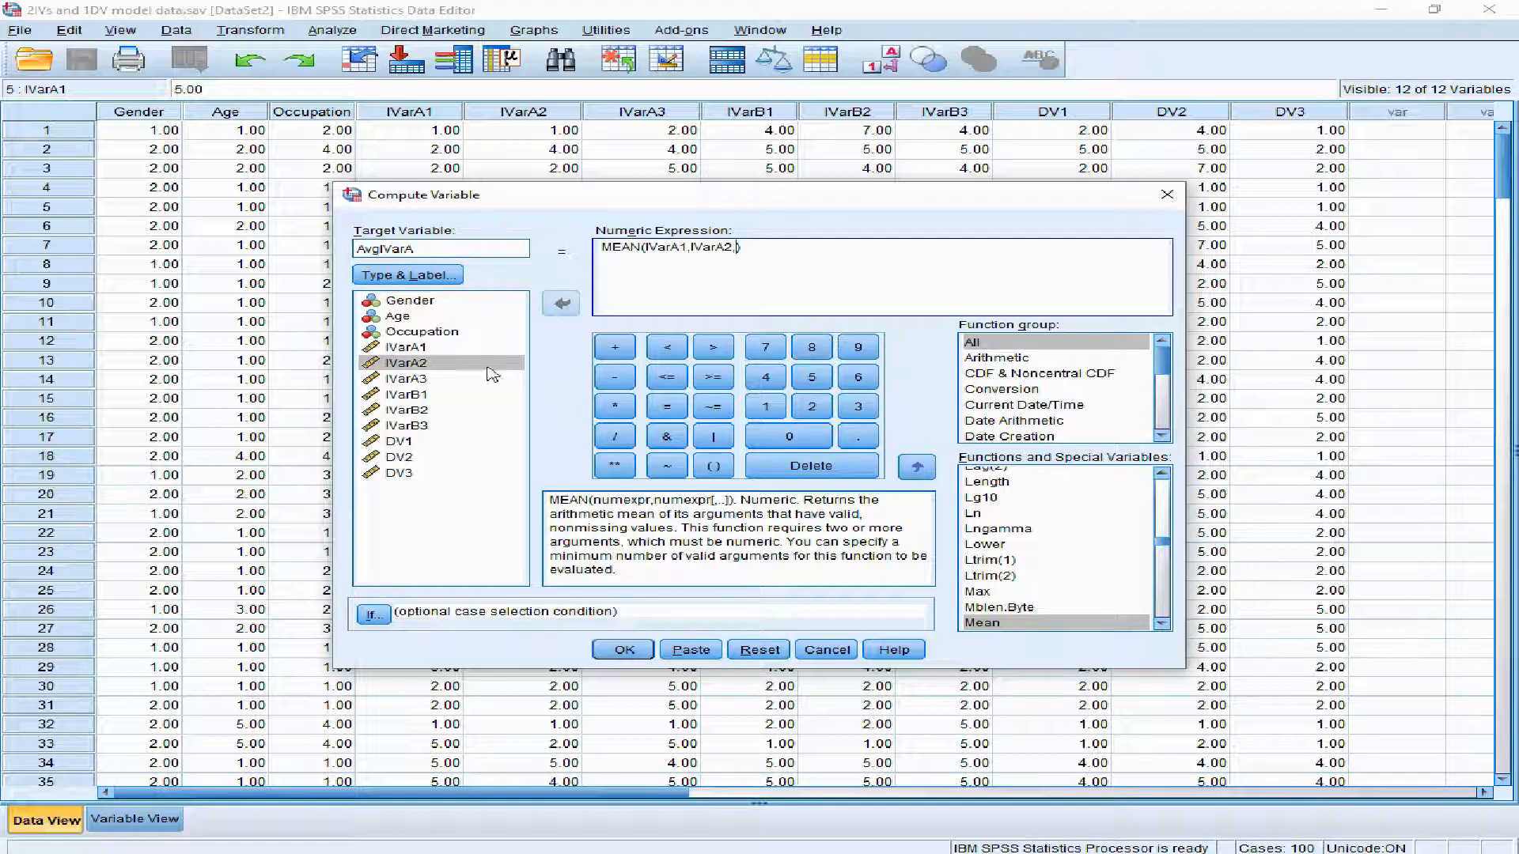
{"action": "left_click", "coordinate": [411, 379]}
{"action": "left_click", "coordinate": [561, 304]}
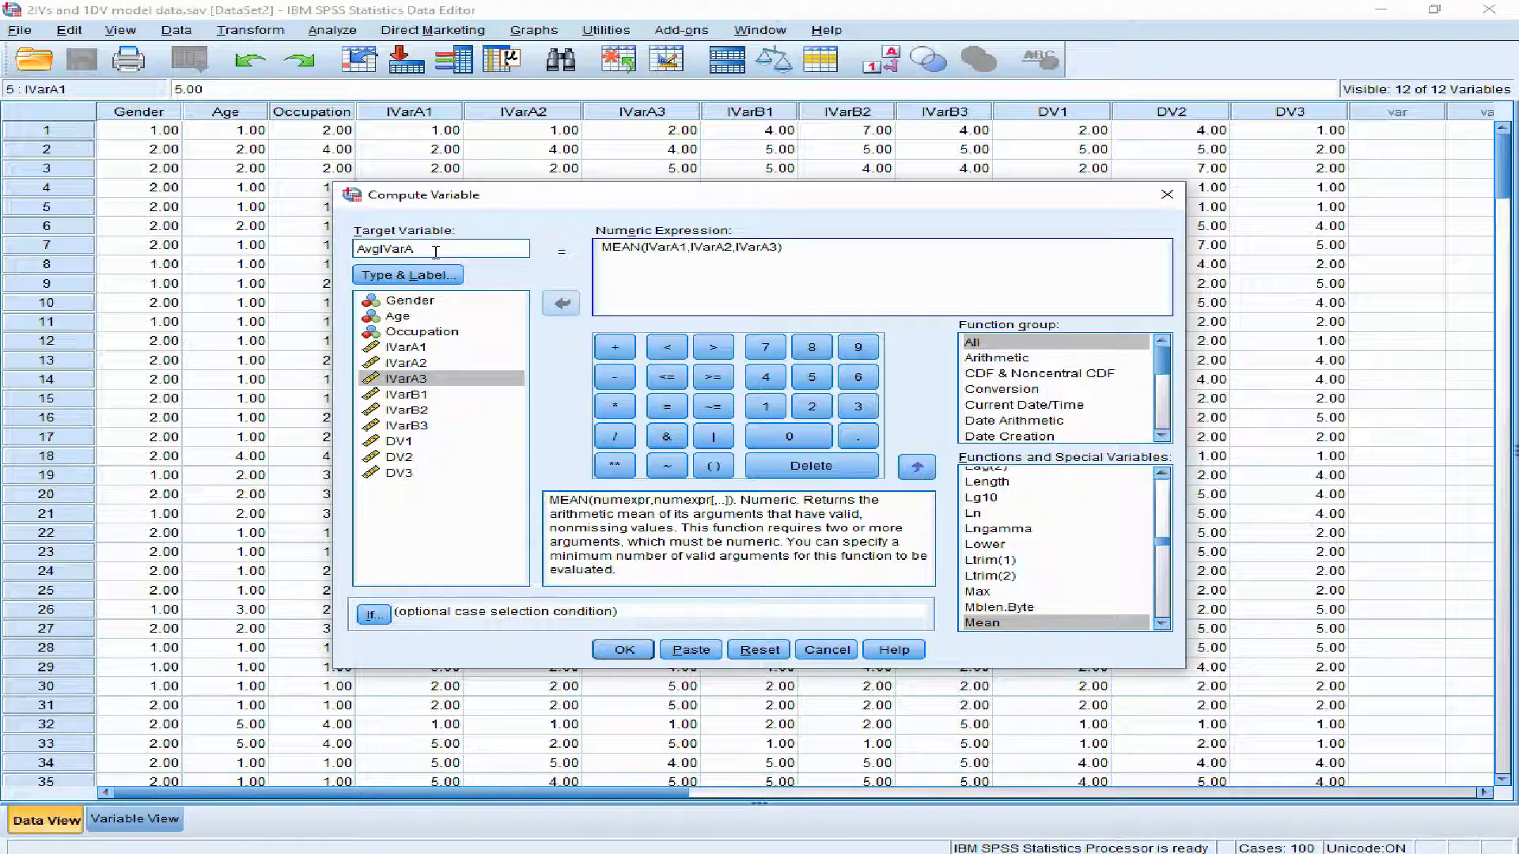
- Run the AvgIVarA computation and minimize the output viewer to return to the data
{"action": "left_click_drag", "start_coordinate": [428, 250], "coordinate": [348, 250]}
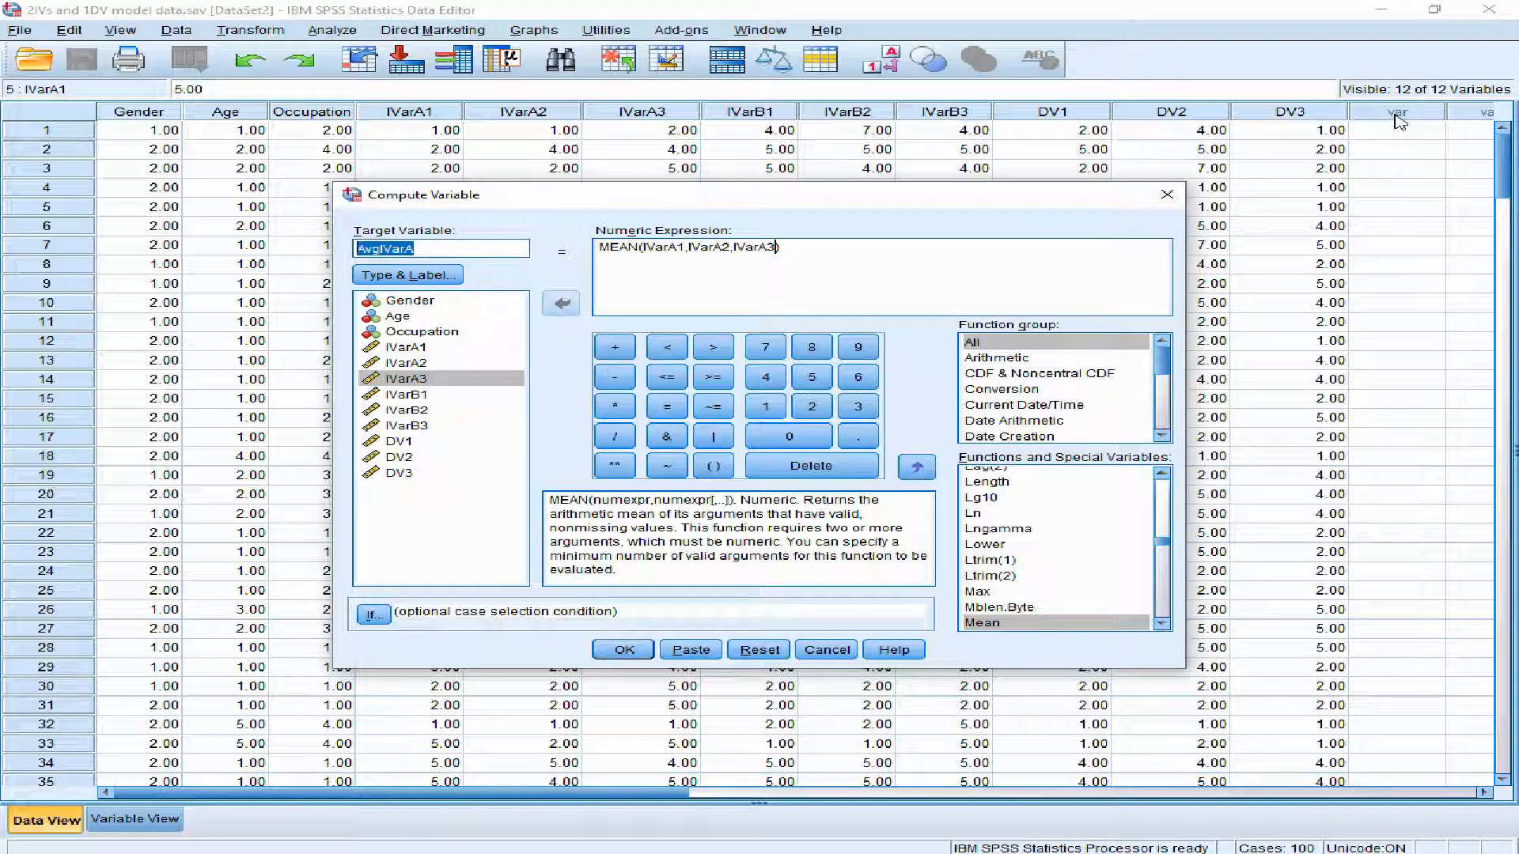
{"action": "left_click", "coordinate": [626, 652]}
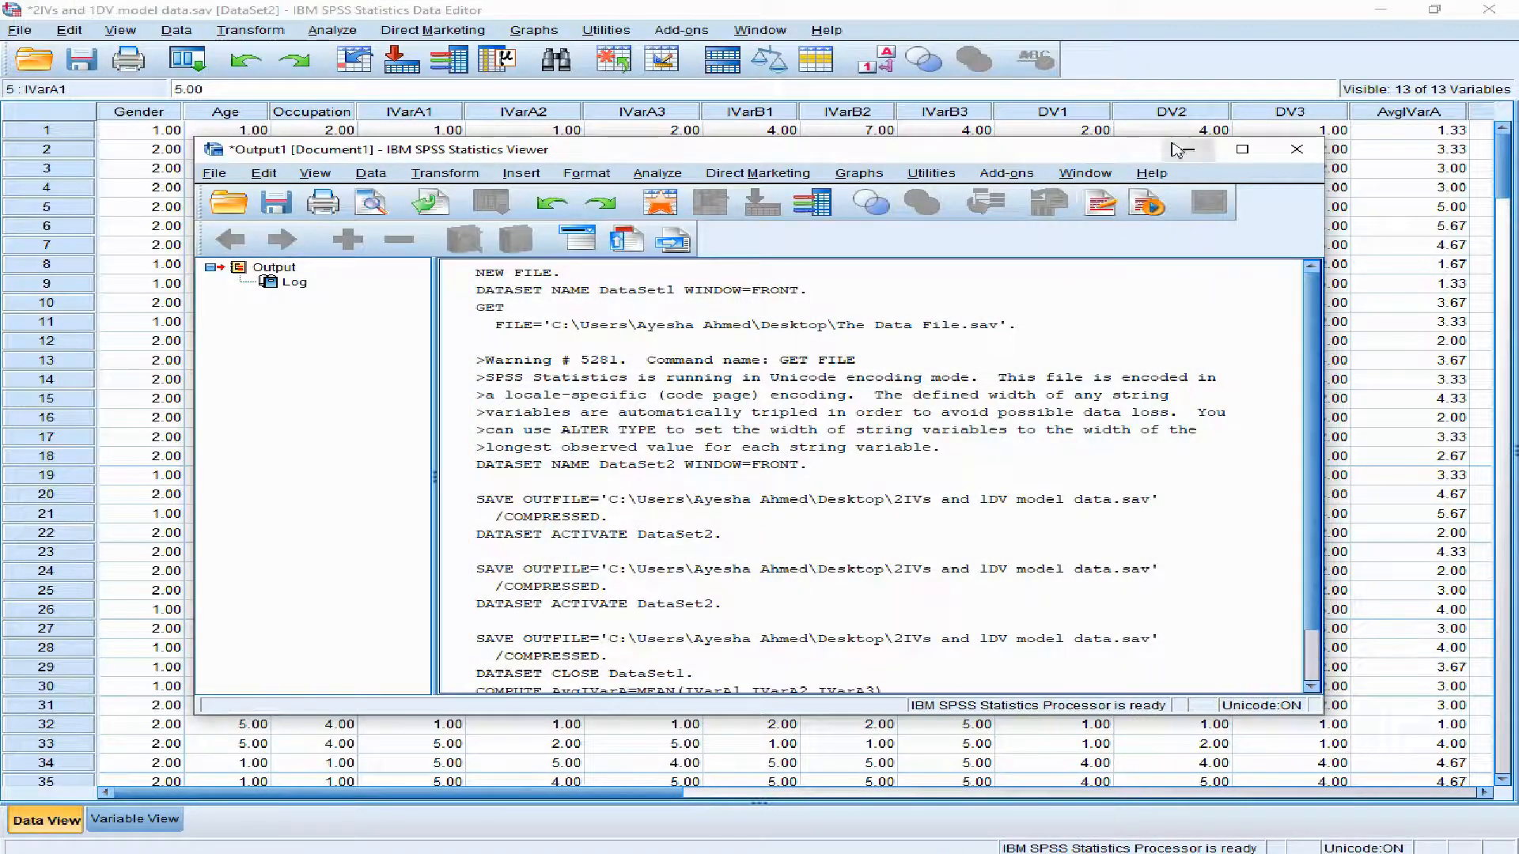
{"action": "left_click", "coordinate": [1188, 149]}
- Compare the first case's AvgIVarA value with its IVarA1, IVarA2 and IVarA3 scores
{"action": "left_click_drag", "start_coordinate": [613, 792], "coordinate": [684, 793]}
{"action": "left_click", "coordinate": [1259, 207]}
{"action": "left_click", "coordinate": [1225, 134]}
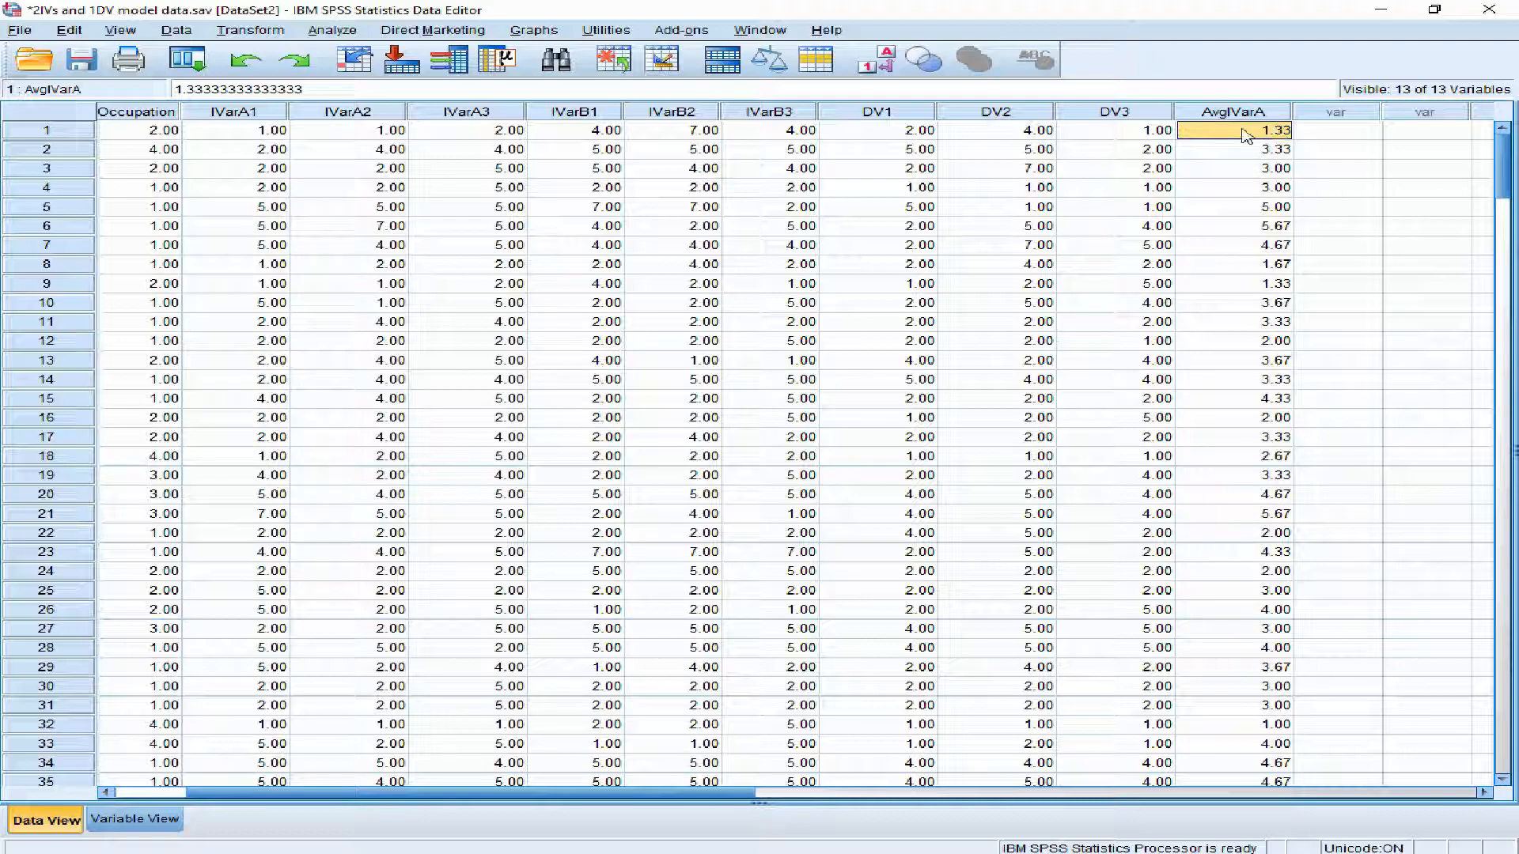
{"action": "left_click_drag", "start_coordinate": [716, 792], "coordinate": [645, 791]}
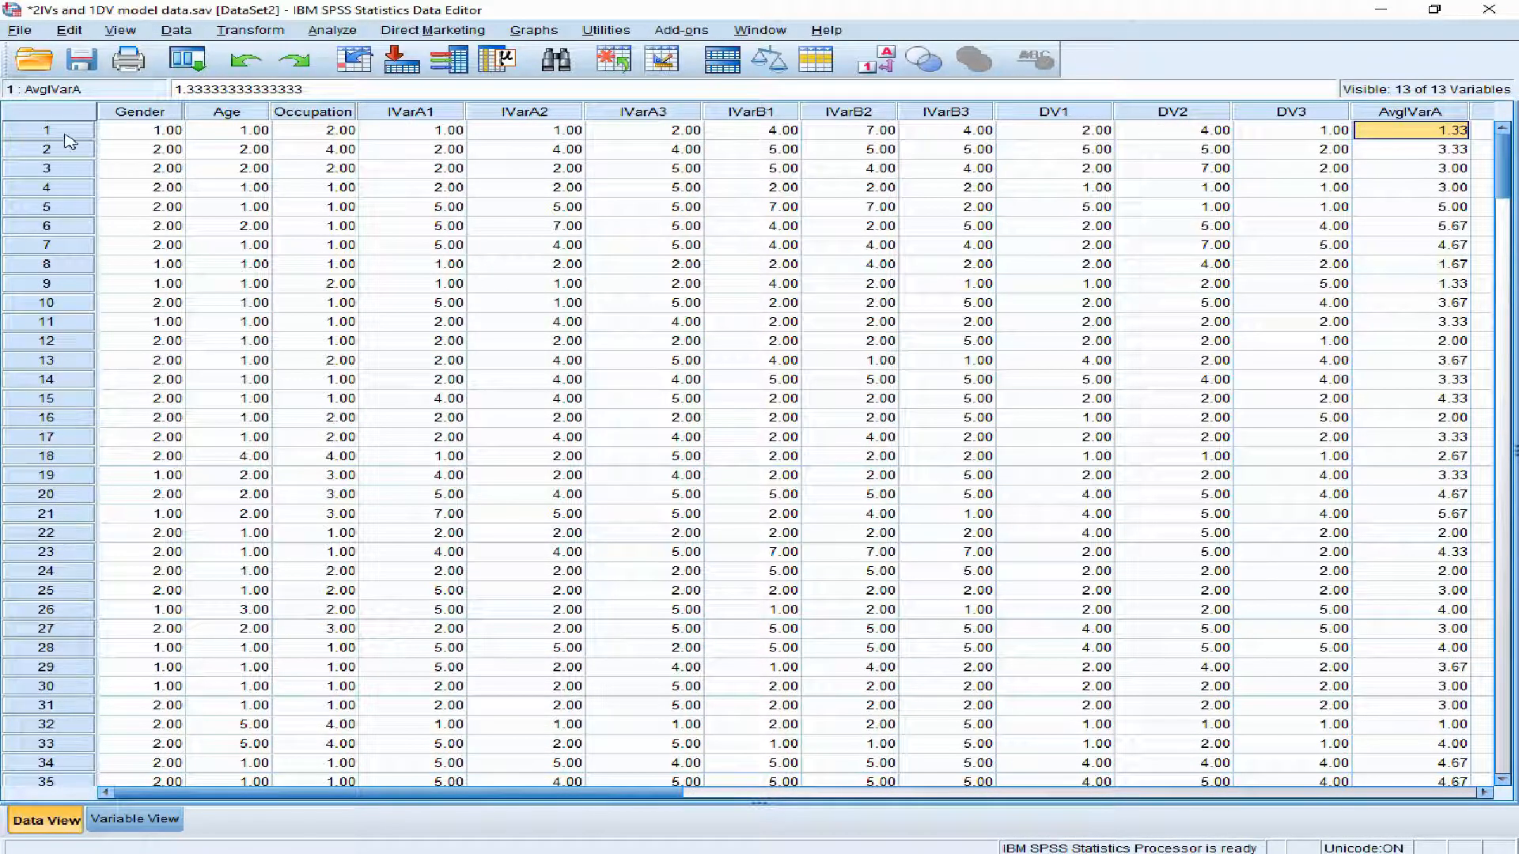
{"action": "left_click", "coordinate": [425, 133]}
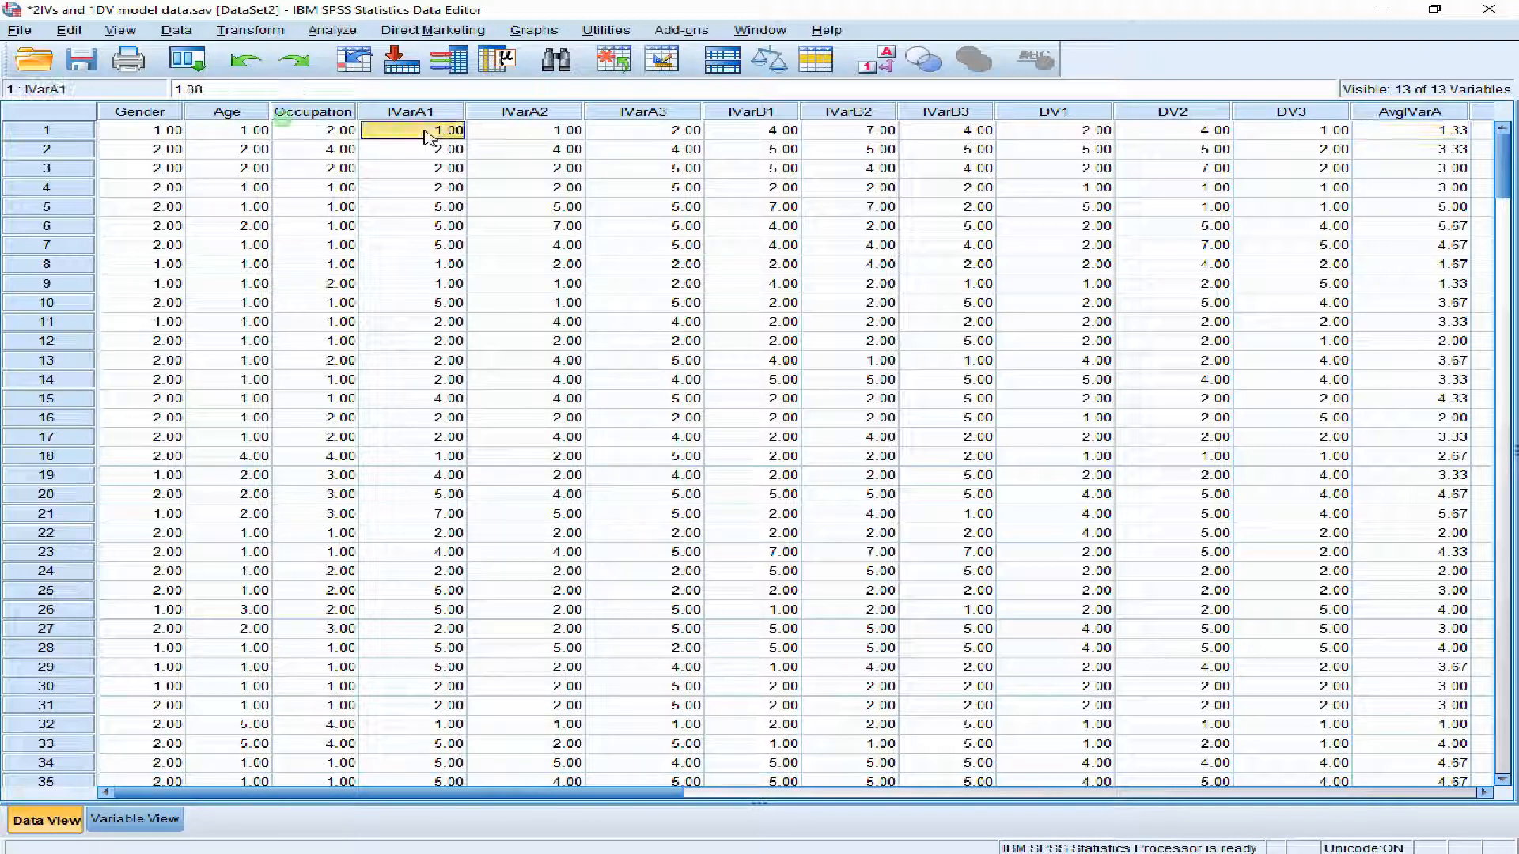
{"action": "left_click", "coordinate": [541, 133]}
{"action": "left_click", "coordinate": [658, 134]}
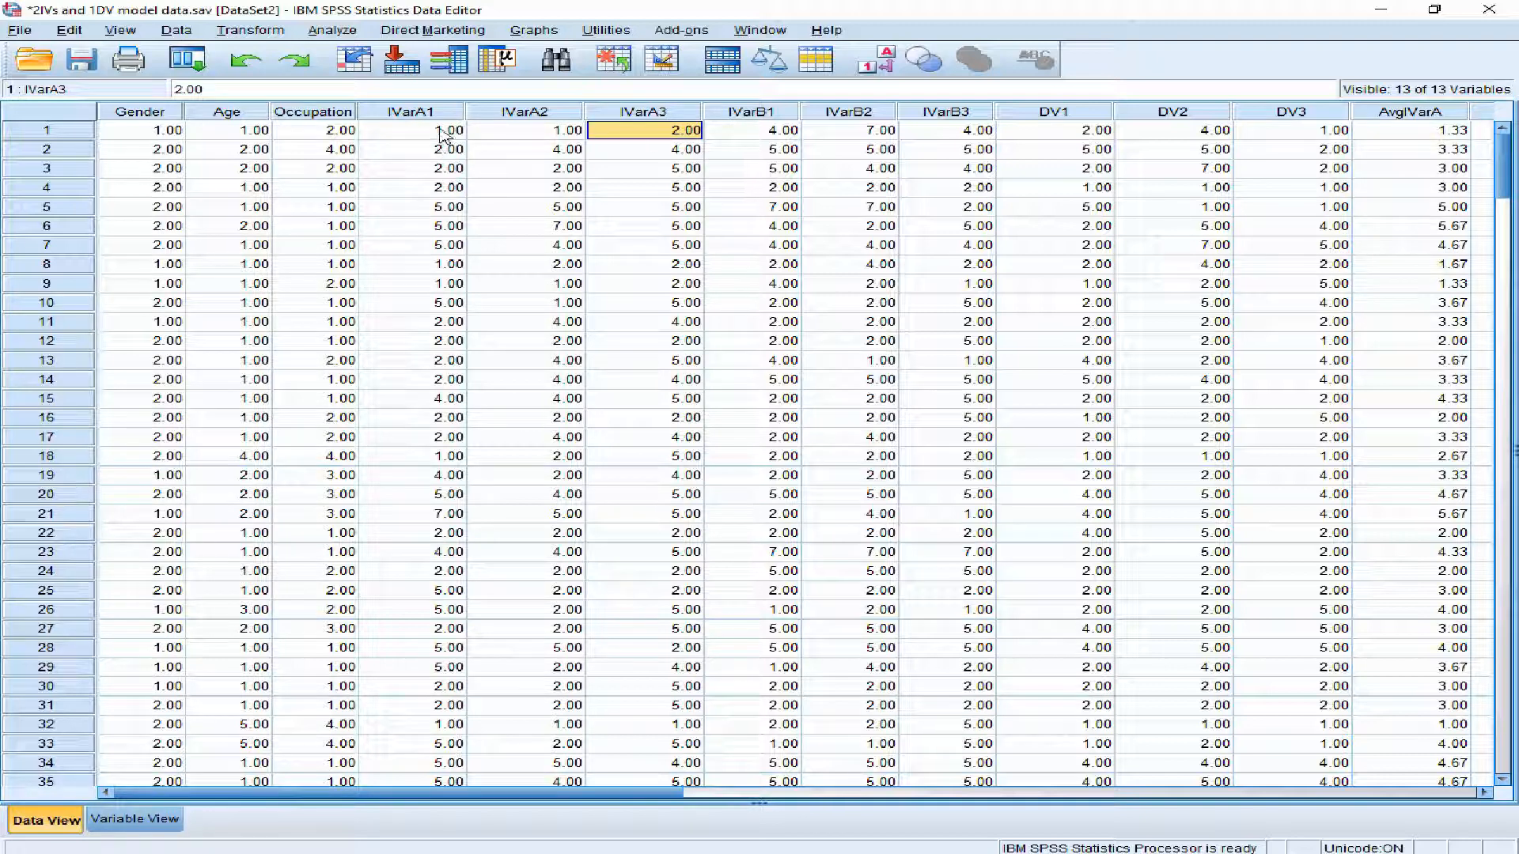
{"action": "left_click", "coordinate": [525, 133]}
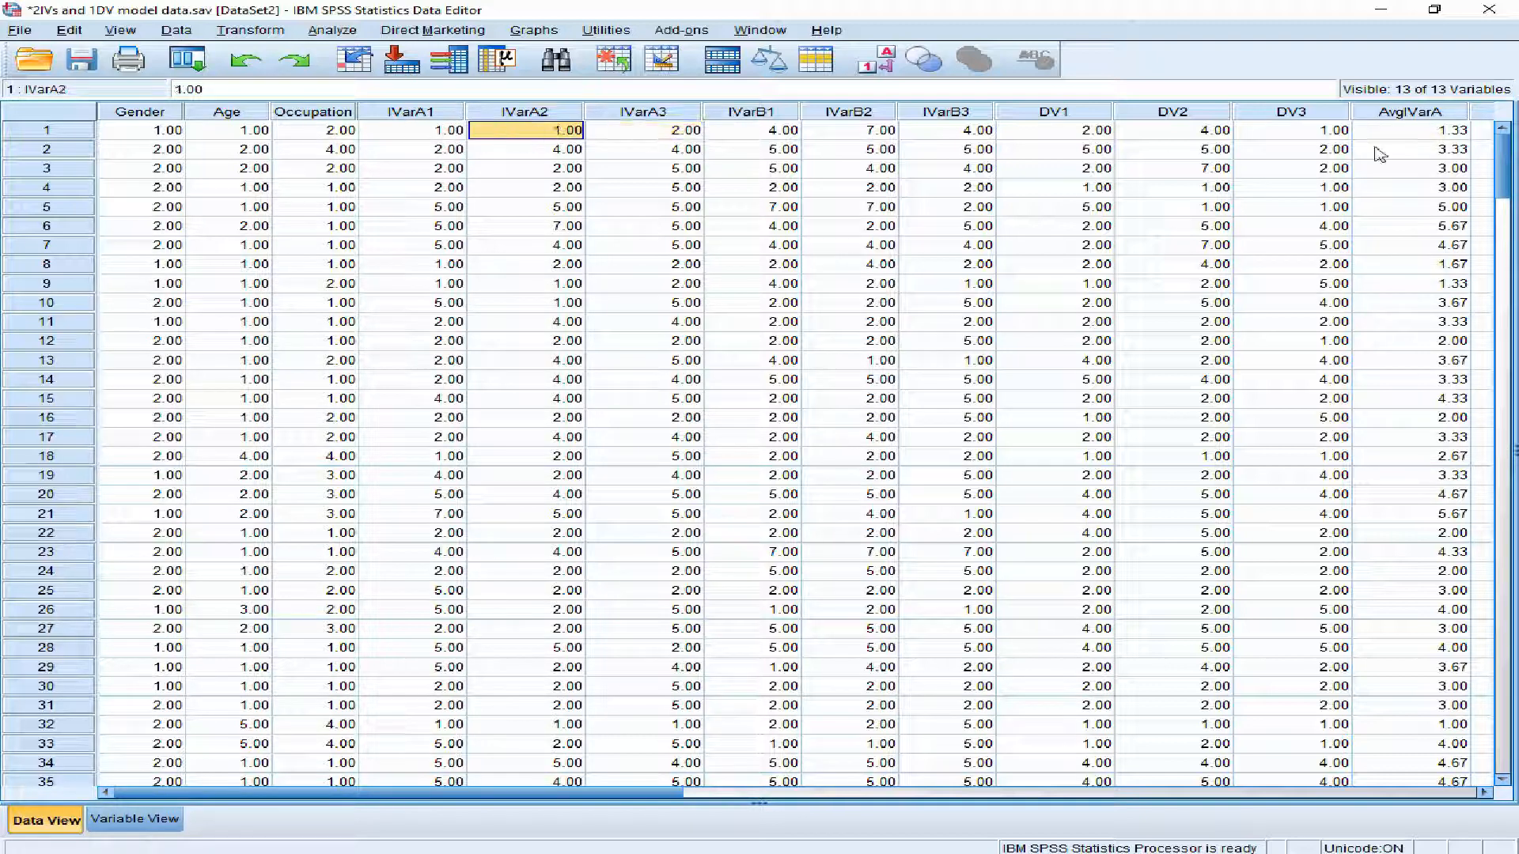
{"action": "left_click", "coordinate": [1424, 133]}
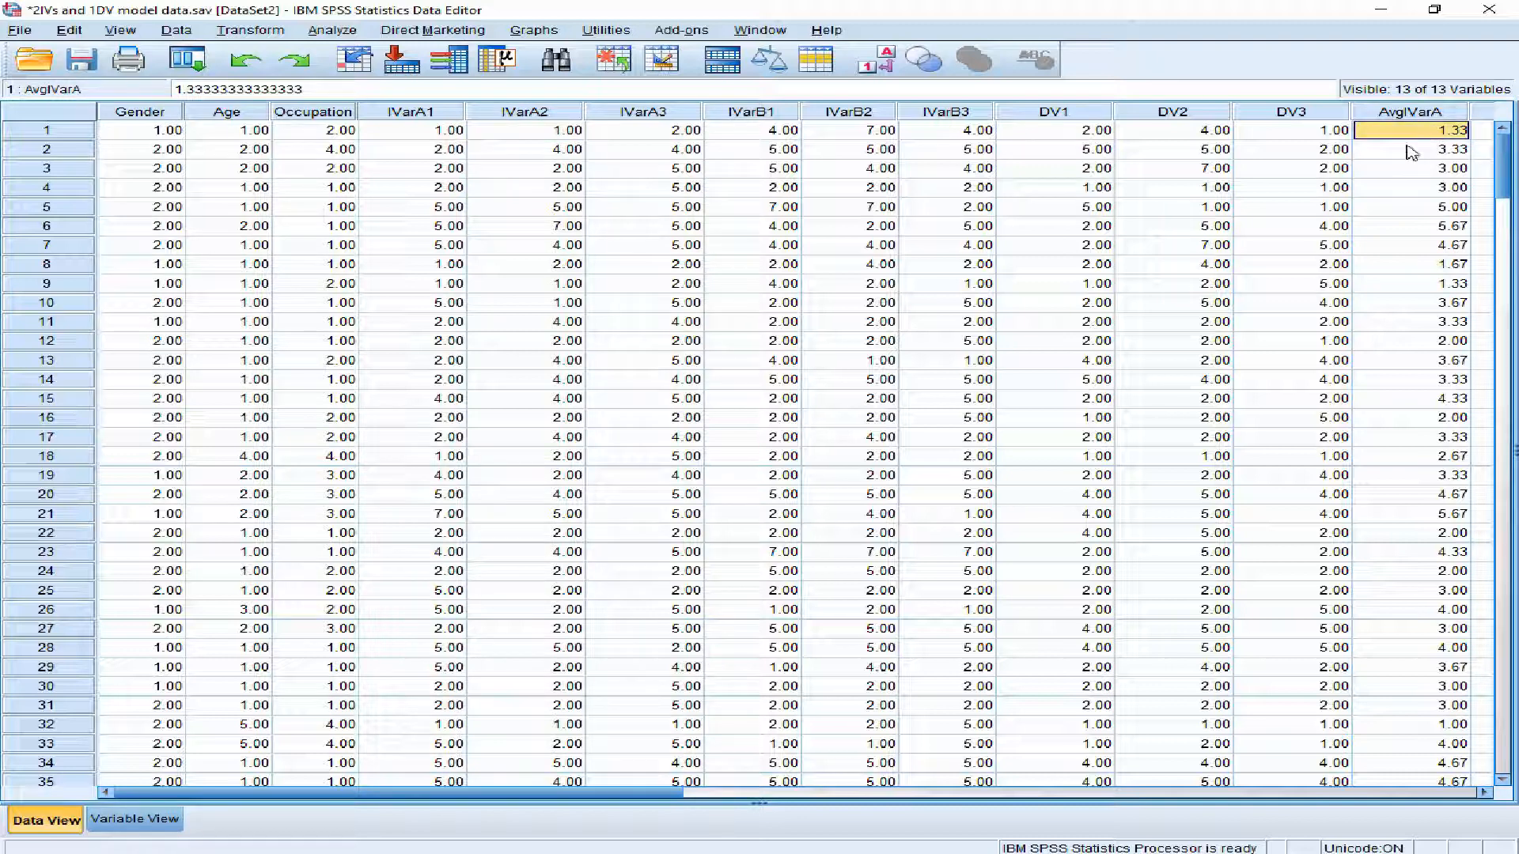
- Review the AvgIVarA values of the remaining cases, starting from the second one
{"action": "left_click", "coordinate": [1412, 150]}
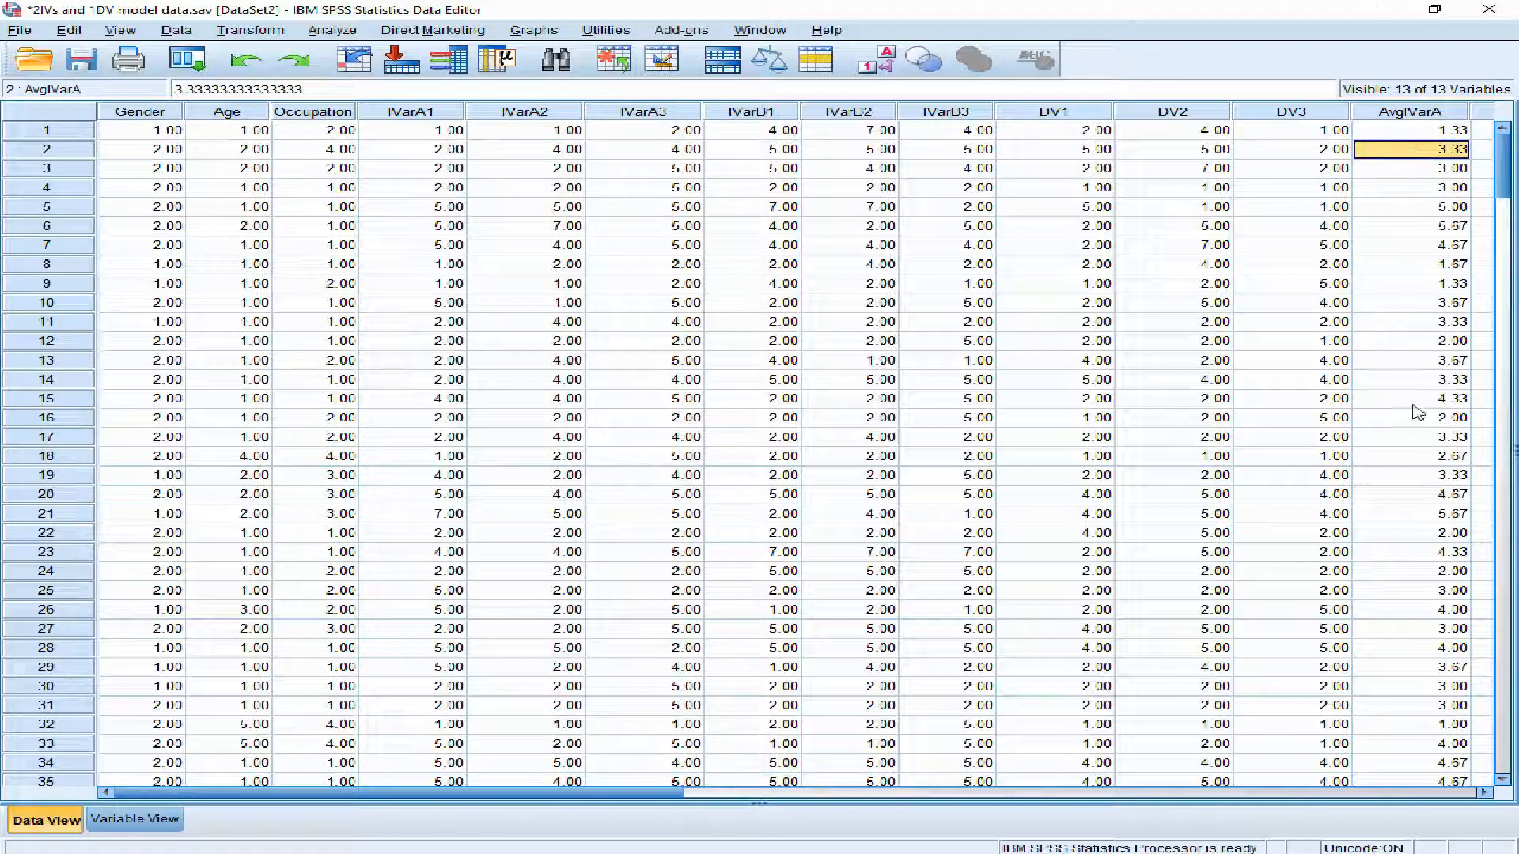
{"action": "scroll", "coordinate": [1414, 413], "scroll_direction": "down", "scroll_amount": 3}
{"action": "scroll", "coordinate": [1414, 416], "scroll_direction": "down", "scroll_amount": 15}
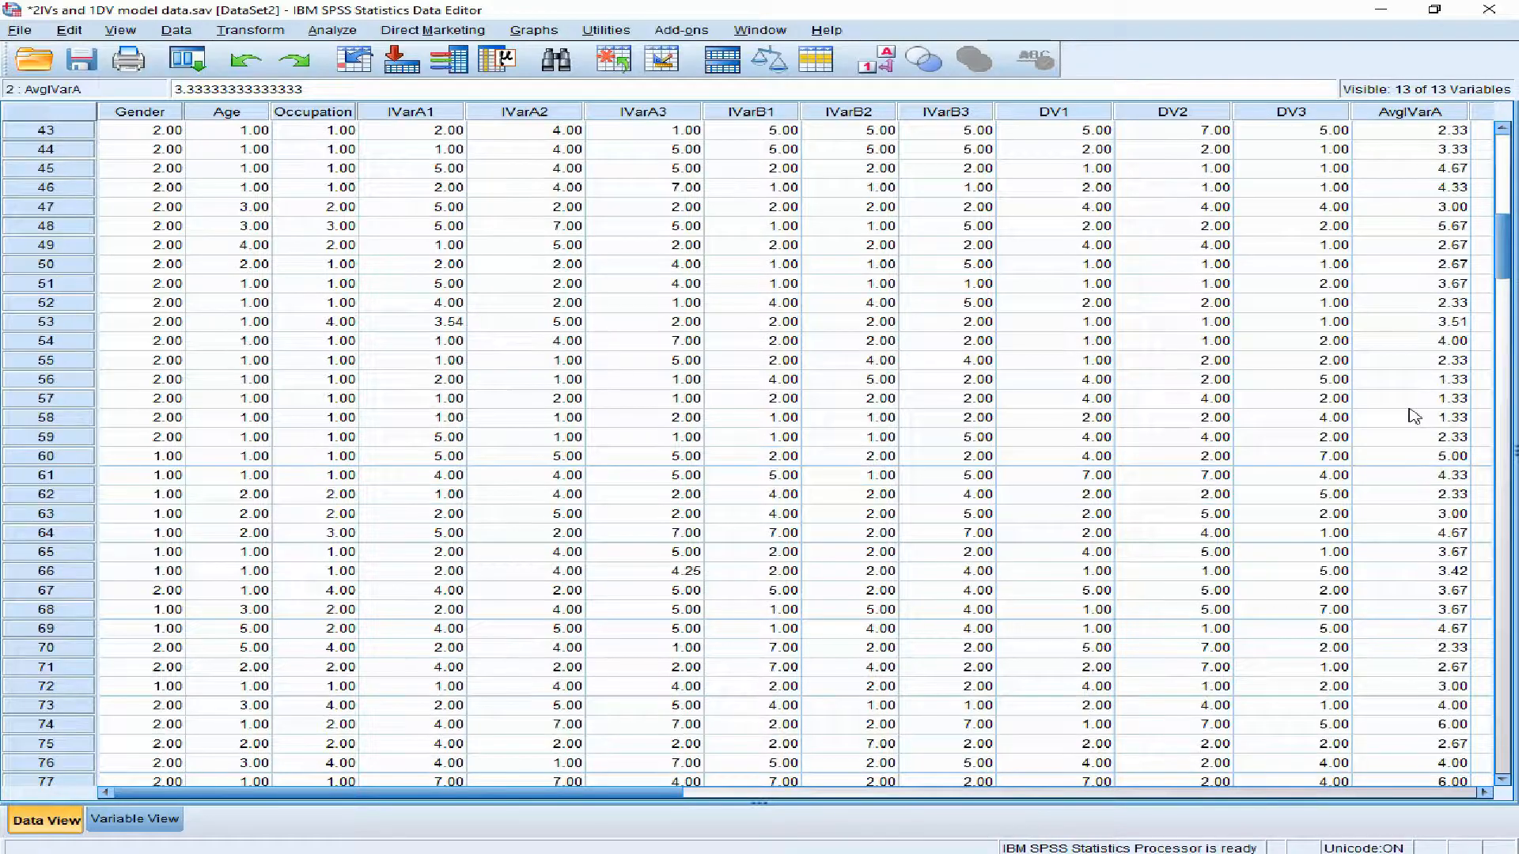
{"action": "scroll", "coordinate": [1414, 415], "scroll_direction": "down", "scroll_amount": 18}
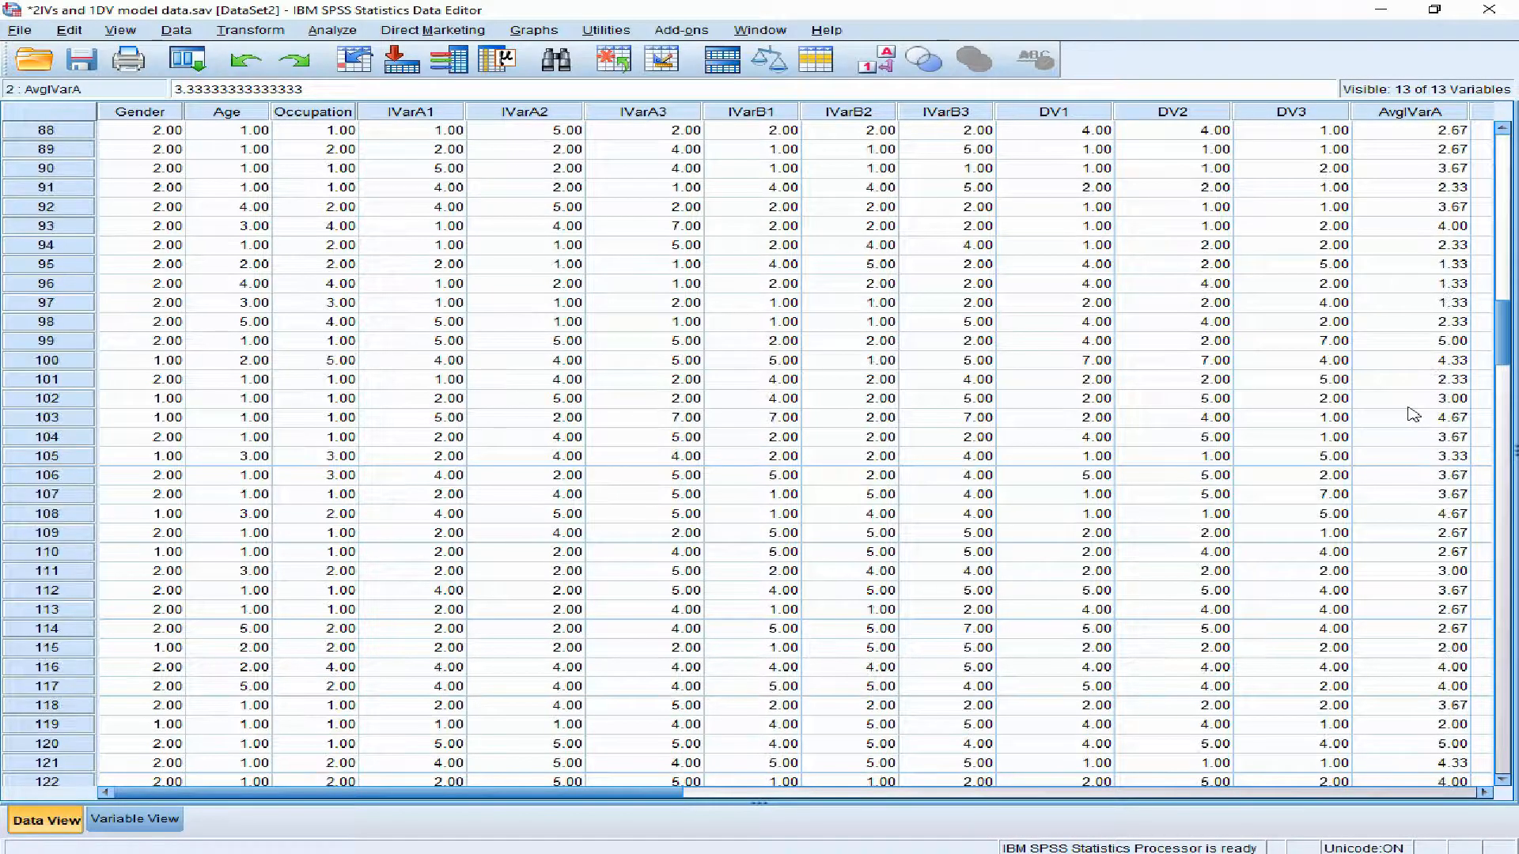
{"action": "scroll", "coordinate": [1414, 413], "scroll_direction": "down", "scroll_amount": 13}
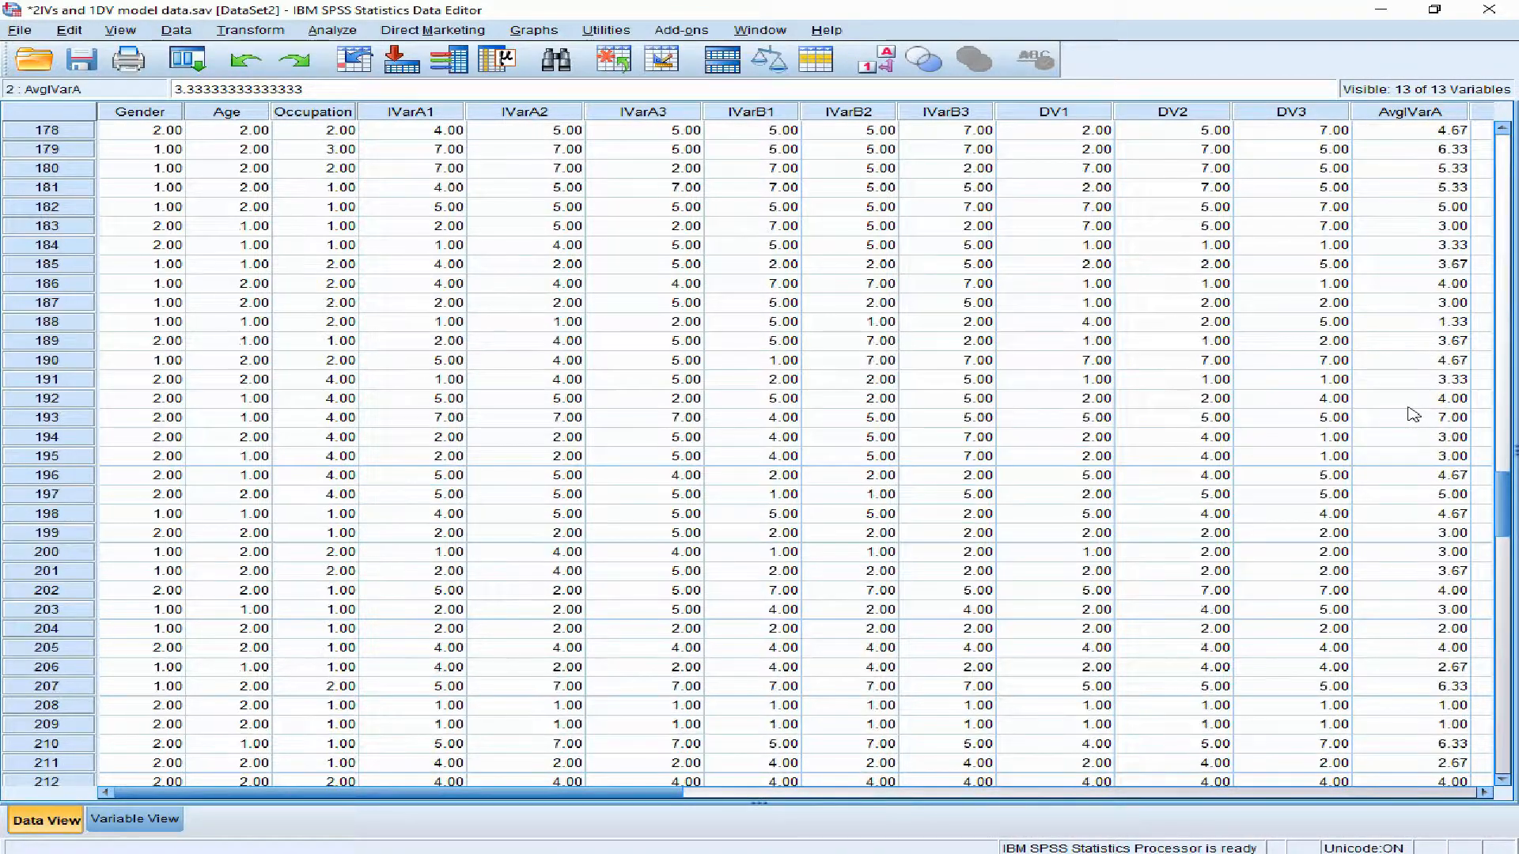
- Compare the first case's IVarA1, IVarA2 and IVarA3 scores with its AvgIVarA value once more
{"action": "scroll", "coordinate": [1414, 410], "scroll_direction": "up", "scroll_amount": 20}
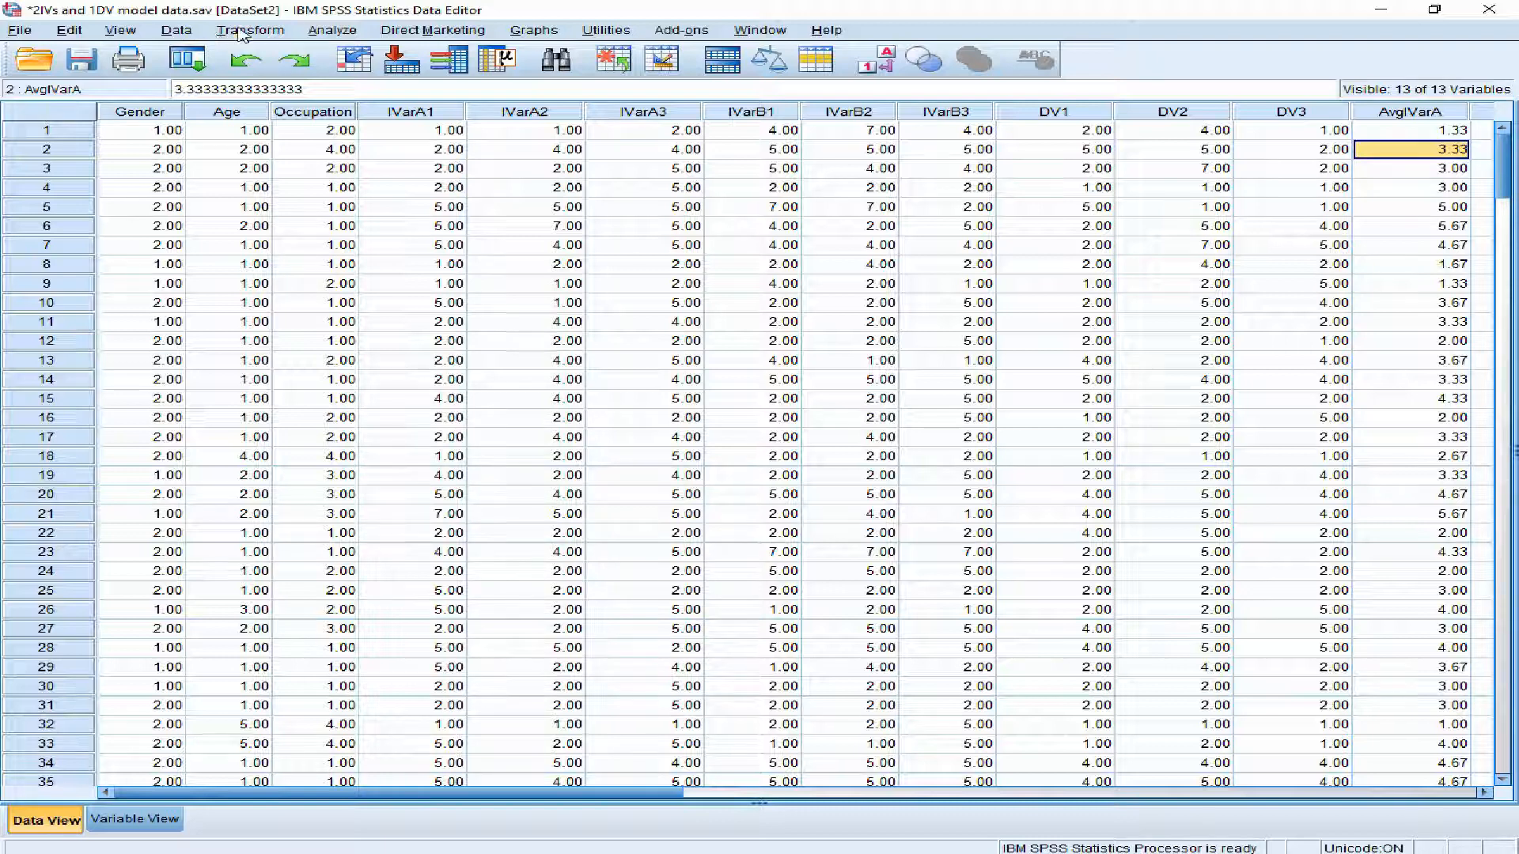
{"action": "left_click", "coordinate": [242, 36]}
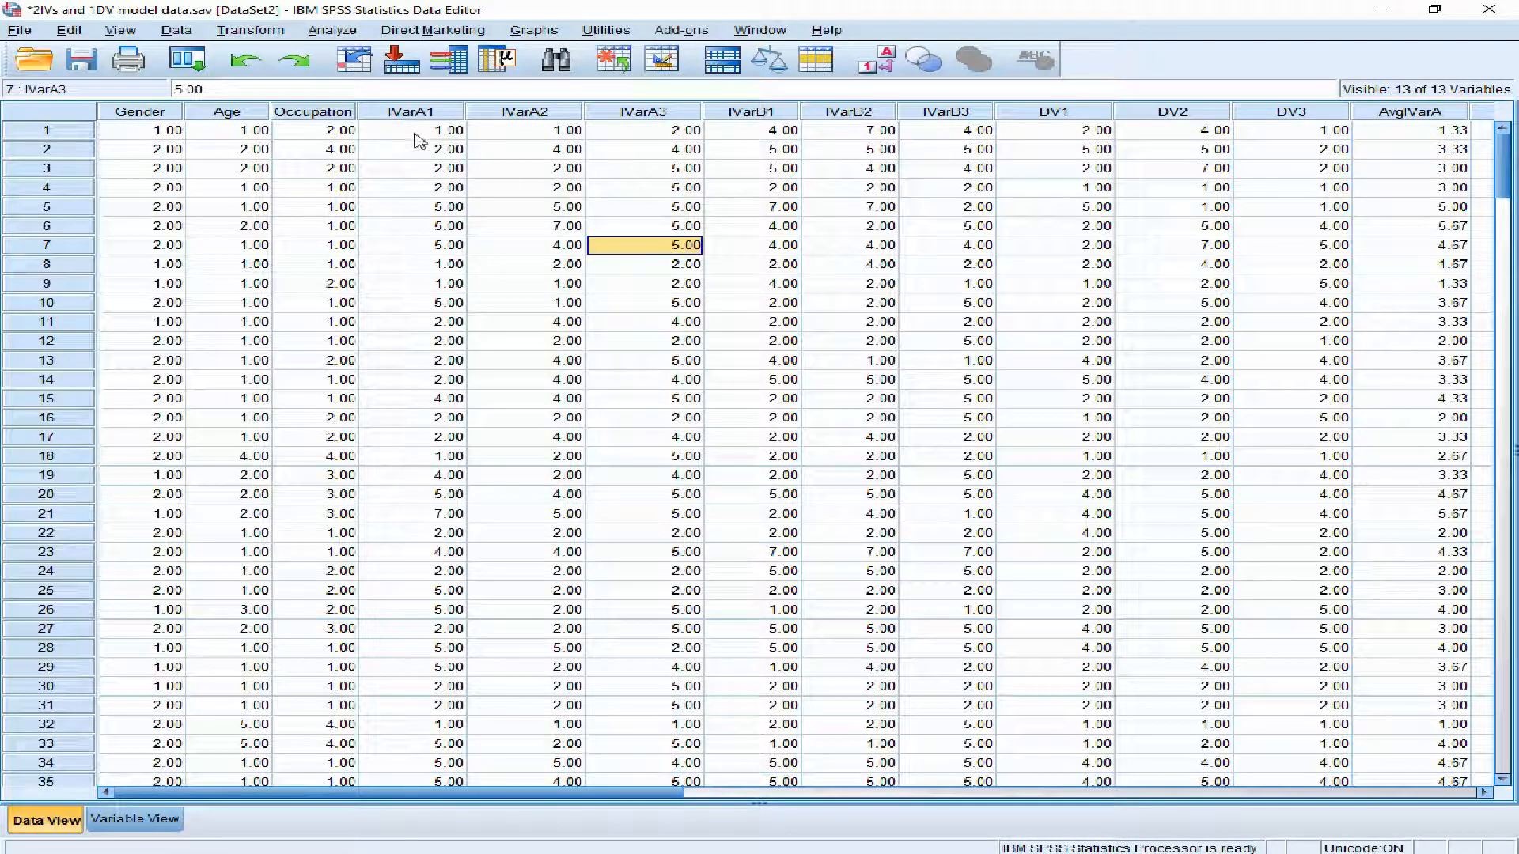
{"action": "left_click", "coordinate": [421, 142]}
{"action": "left_click", "coordinate": [553, 144]}
{"action": "left_click", "coordinate": [633, 141]}
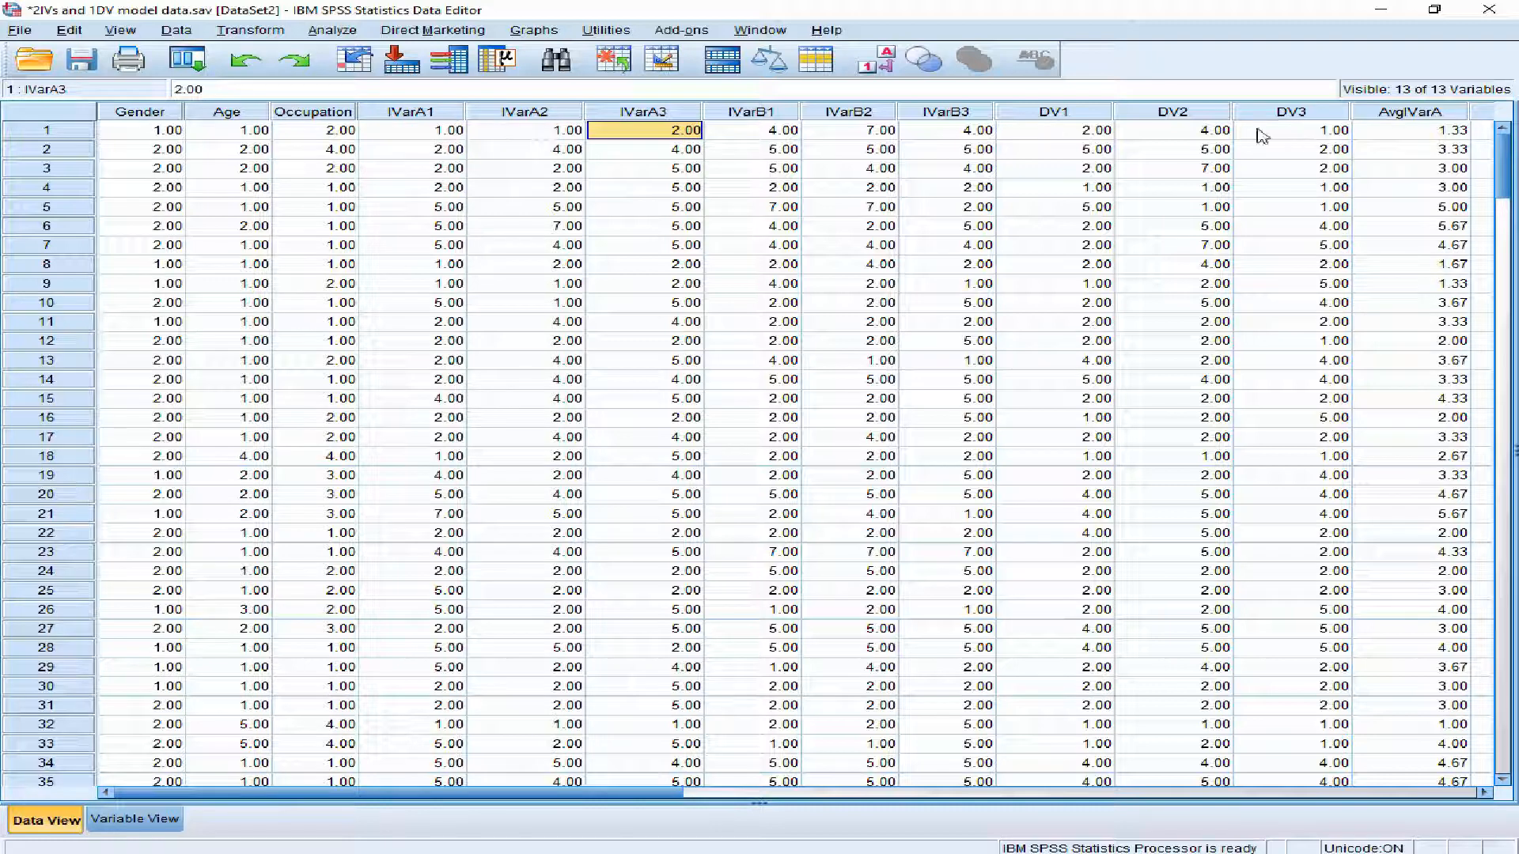
{"action": "left_click", "coordinate": [1419, 133]}
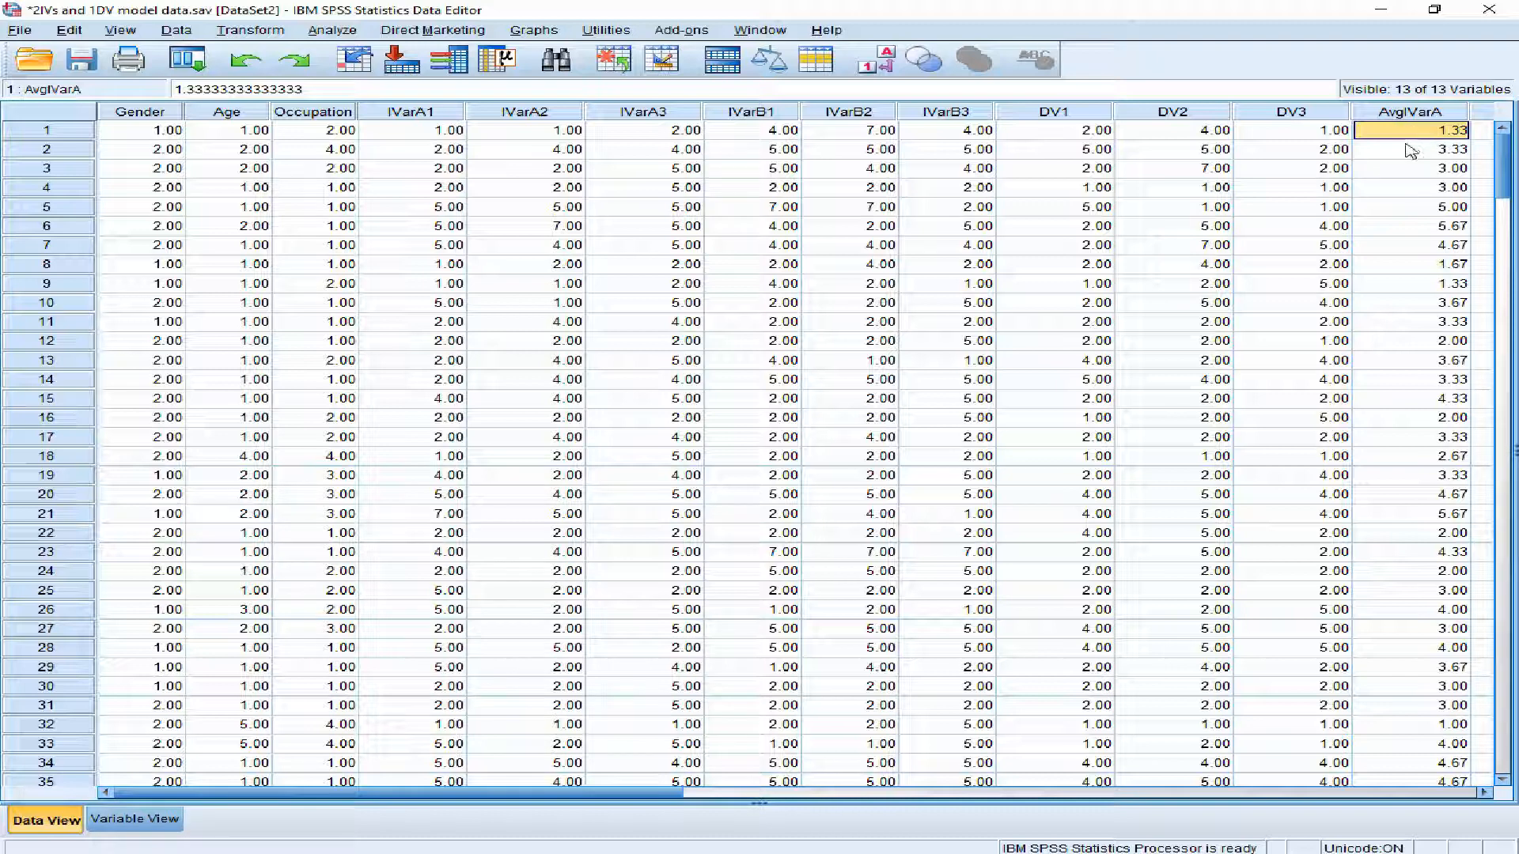
{"action": "left_click", "coordinate": [563, 230]}
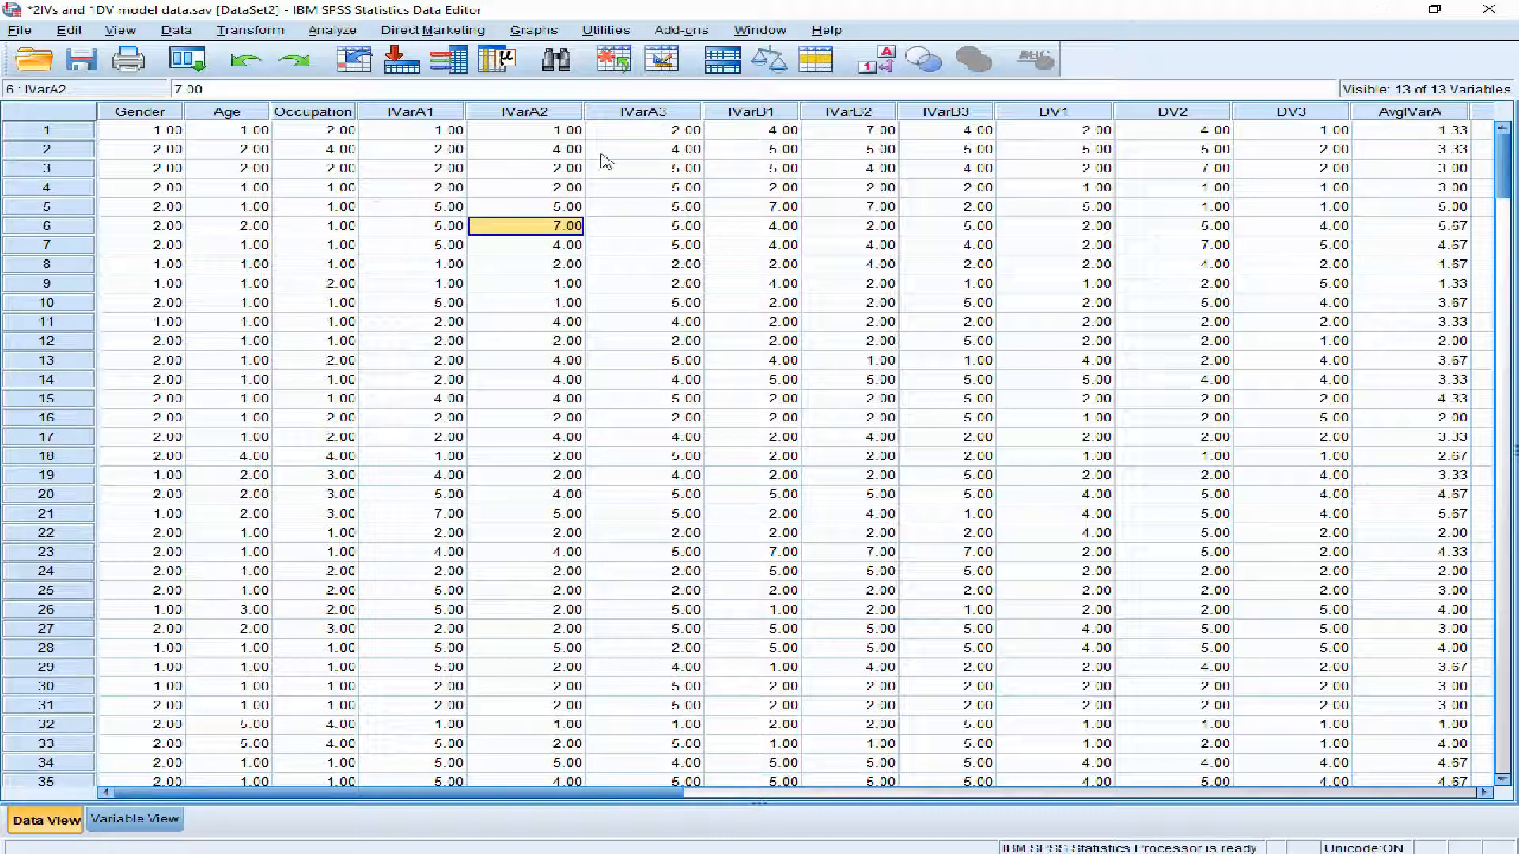
- Start a new variable computation with the target variable AvgIVarB and clear the previous numeric expression
{"action": "left_click", "coordinate": [249, 32]}
{"action": "left_click", "coordinate": [285, 49]}
{"action": "left_click", "coordinate": [417, 247]}
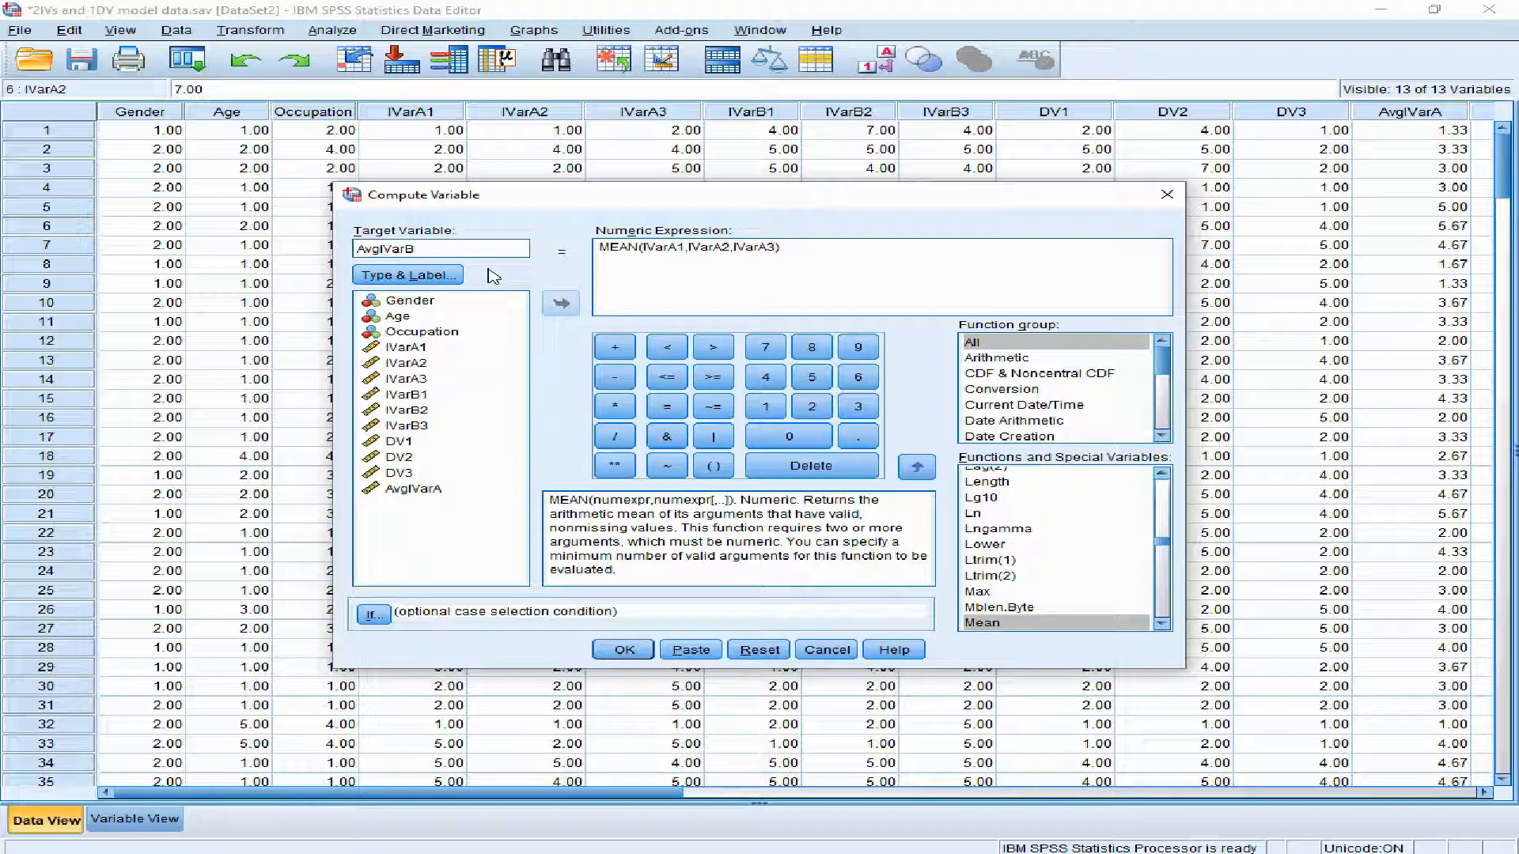
{"action": "left_click_drag", "start_coordinate": [830, 252], "coordinate": [506, 231]}
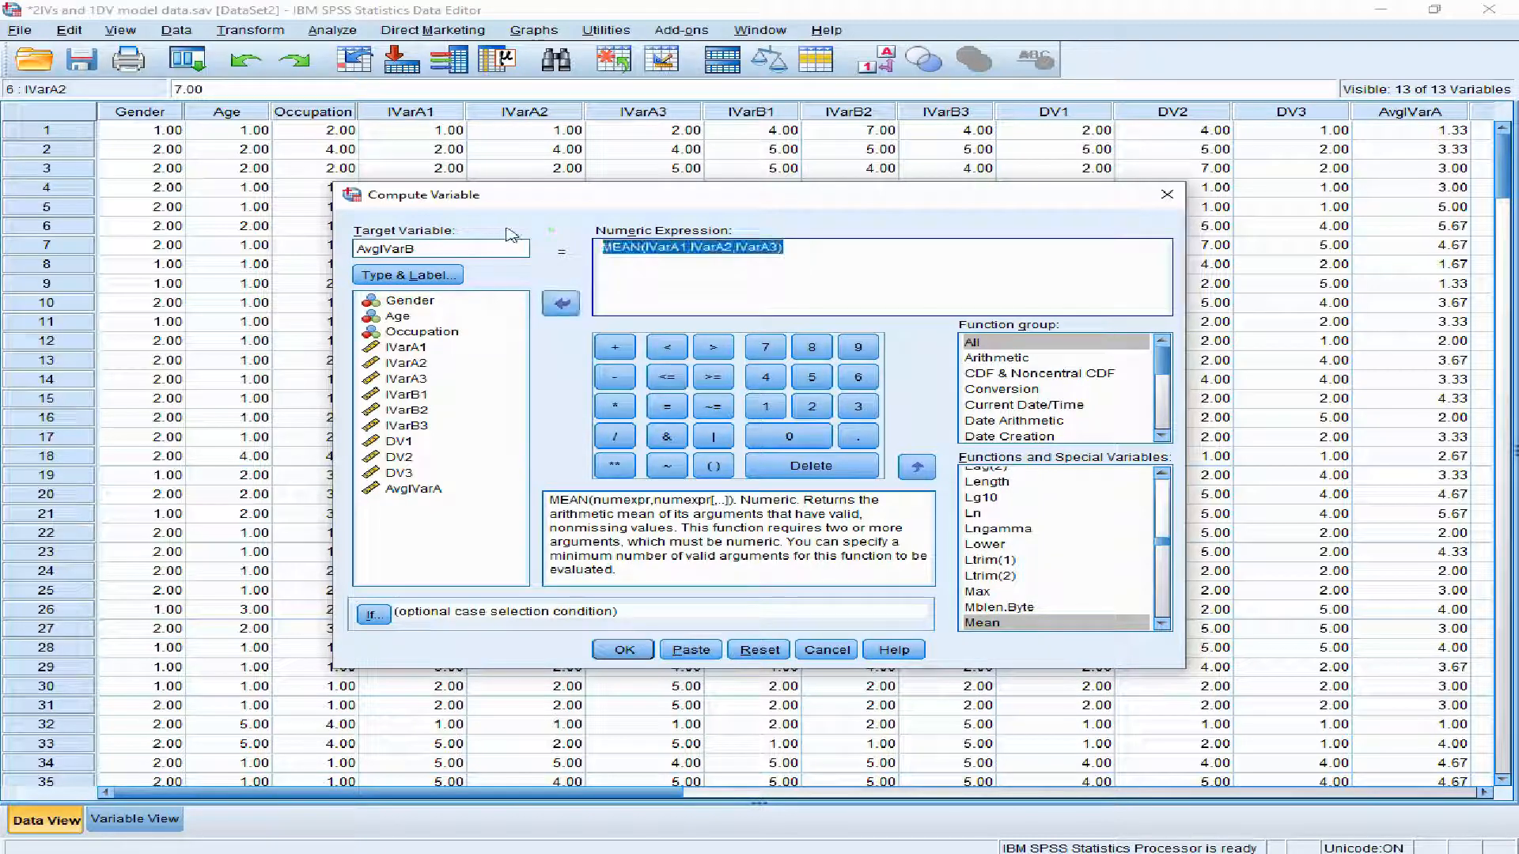
{"action": "key", "text": "Delete"}
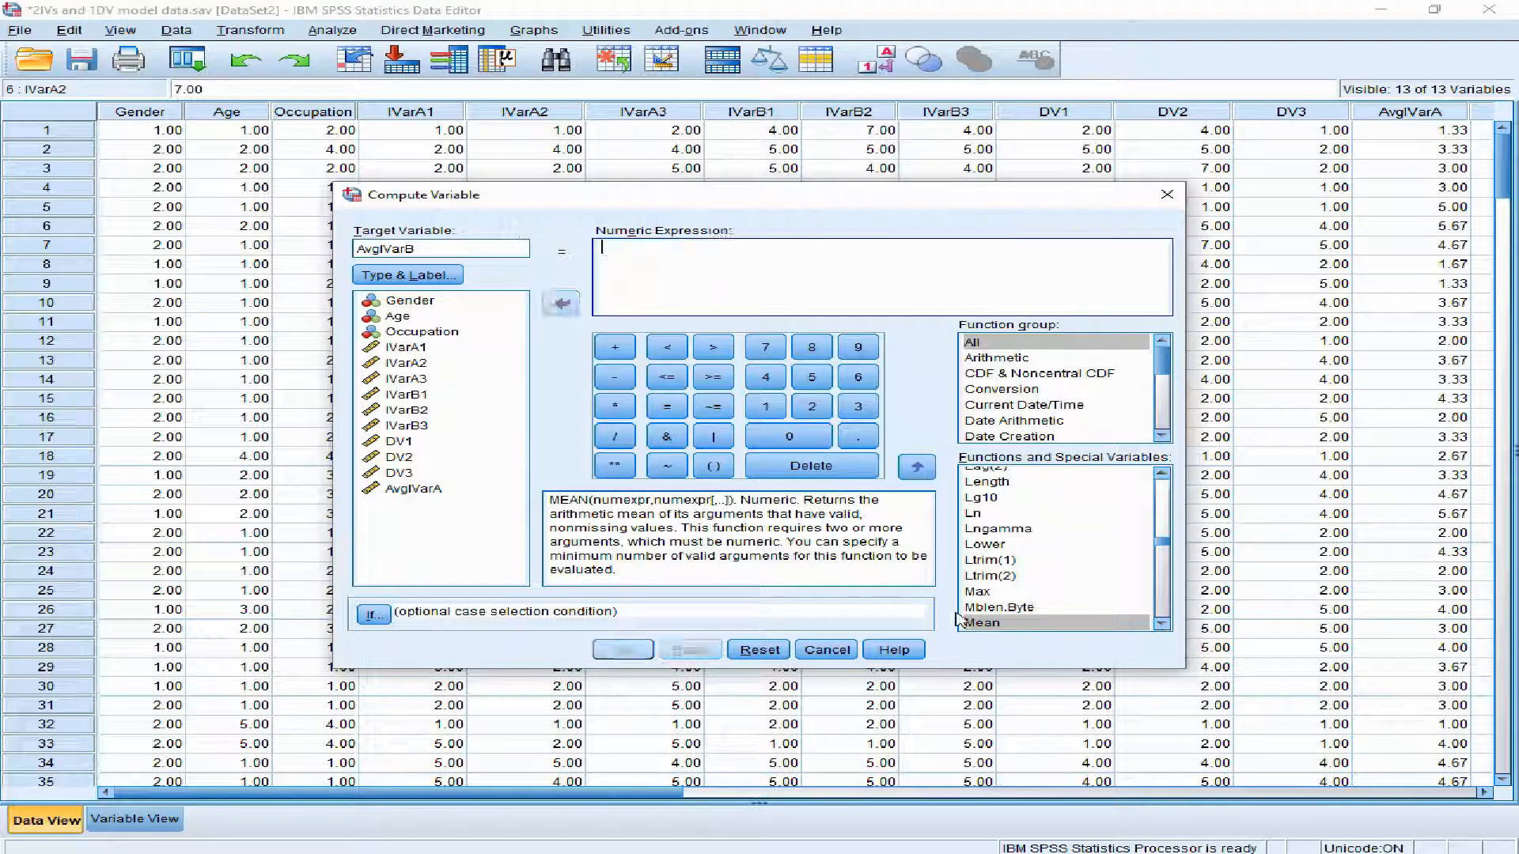
- Build the numeric expression MEAN(IVarB1,IVarB2,IVarB3) from the Mean function and the three IVarB items
{"action": "double_click", "coordinate": [995, 625]}
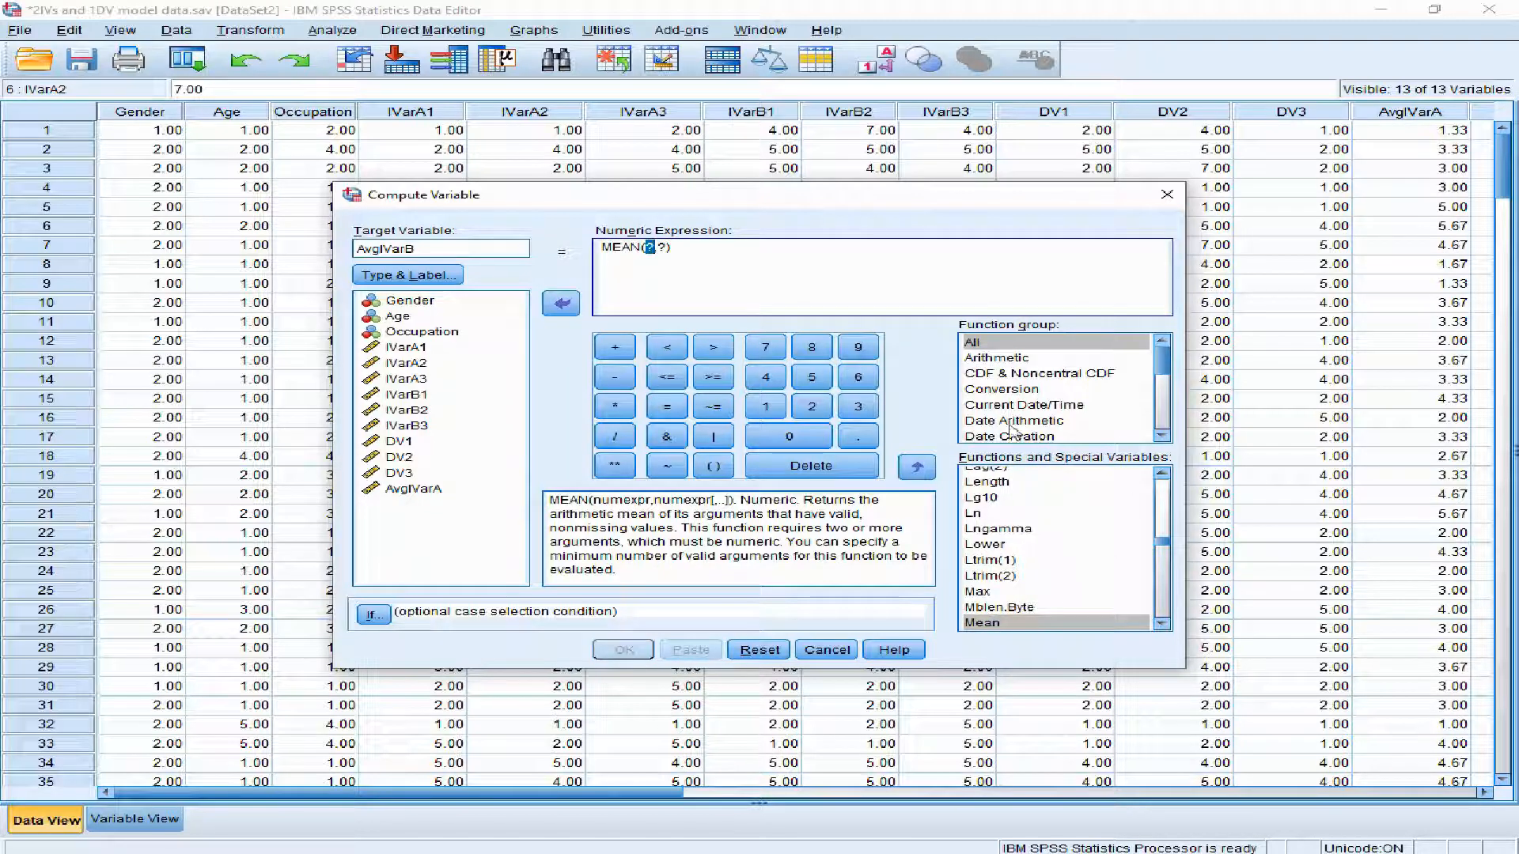
{"action": "key", "text": "Delete"}
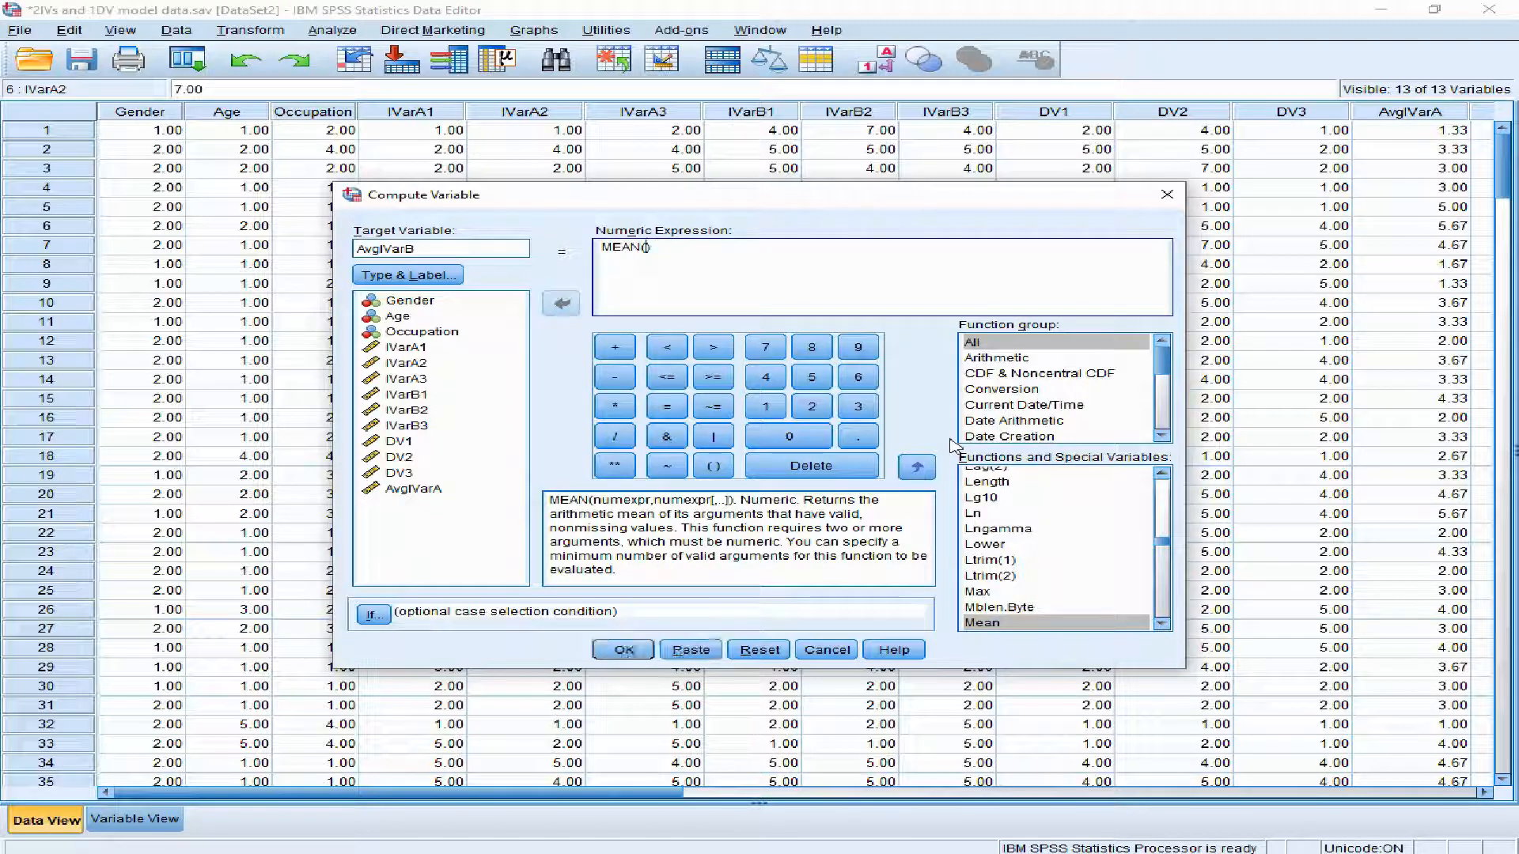
{"action": "double_click", "coordinate": [427, 395]}
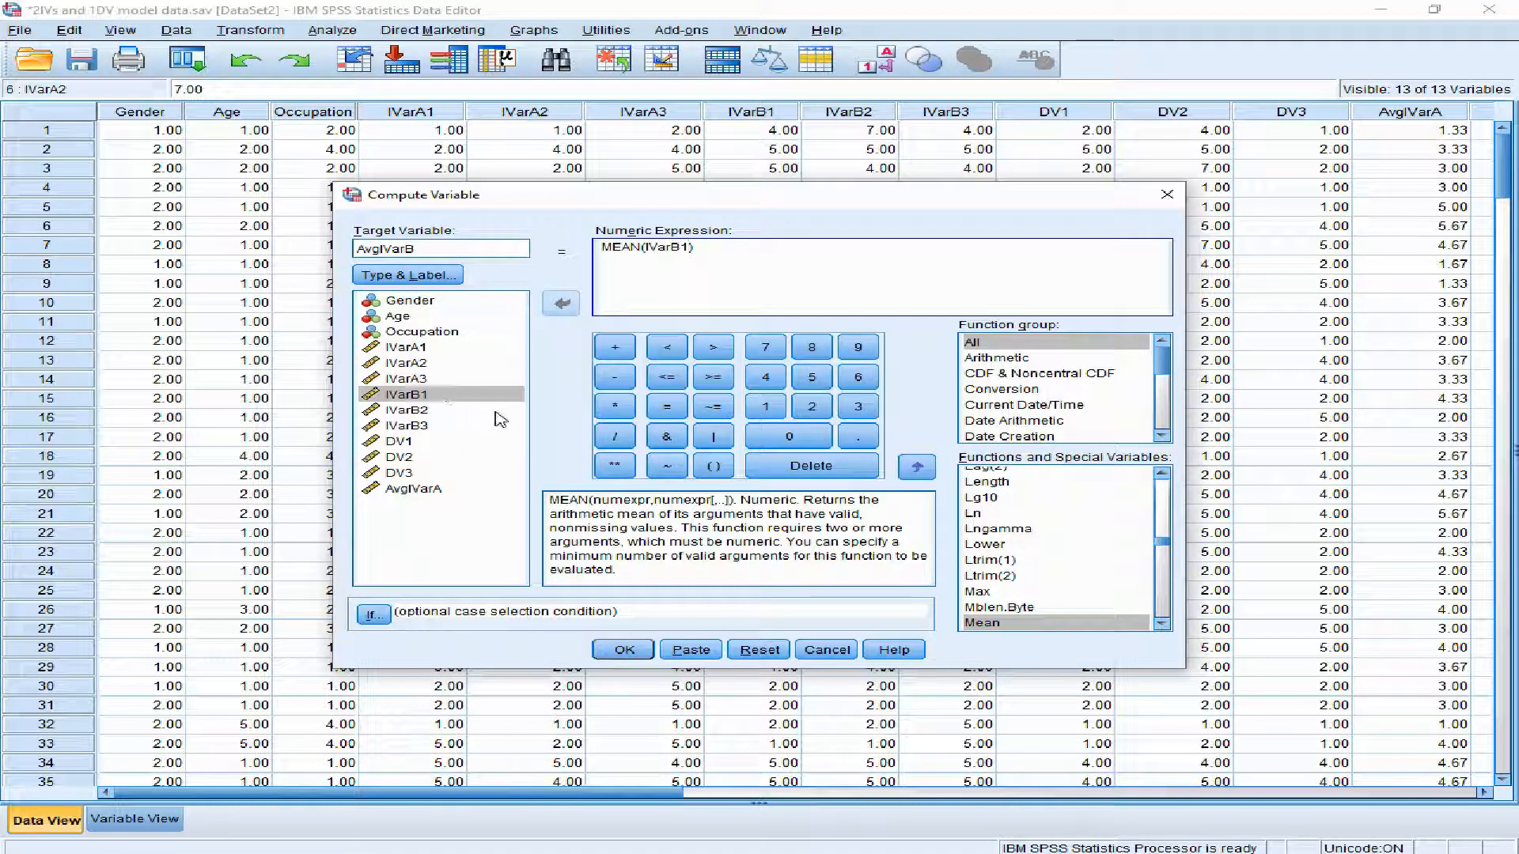
{"action": "type", "text": ","}
{"action": "double_click", "coordinate": [406, 409]}
{"action": "type", "text": ","}
{"action": "double_click", "coordinate": [410, 426]}
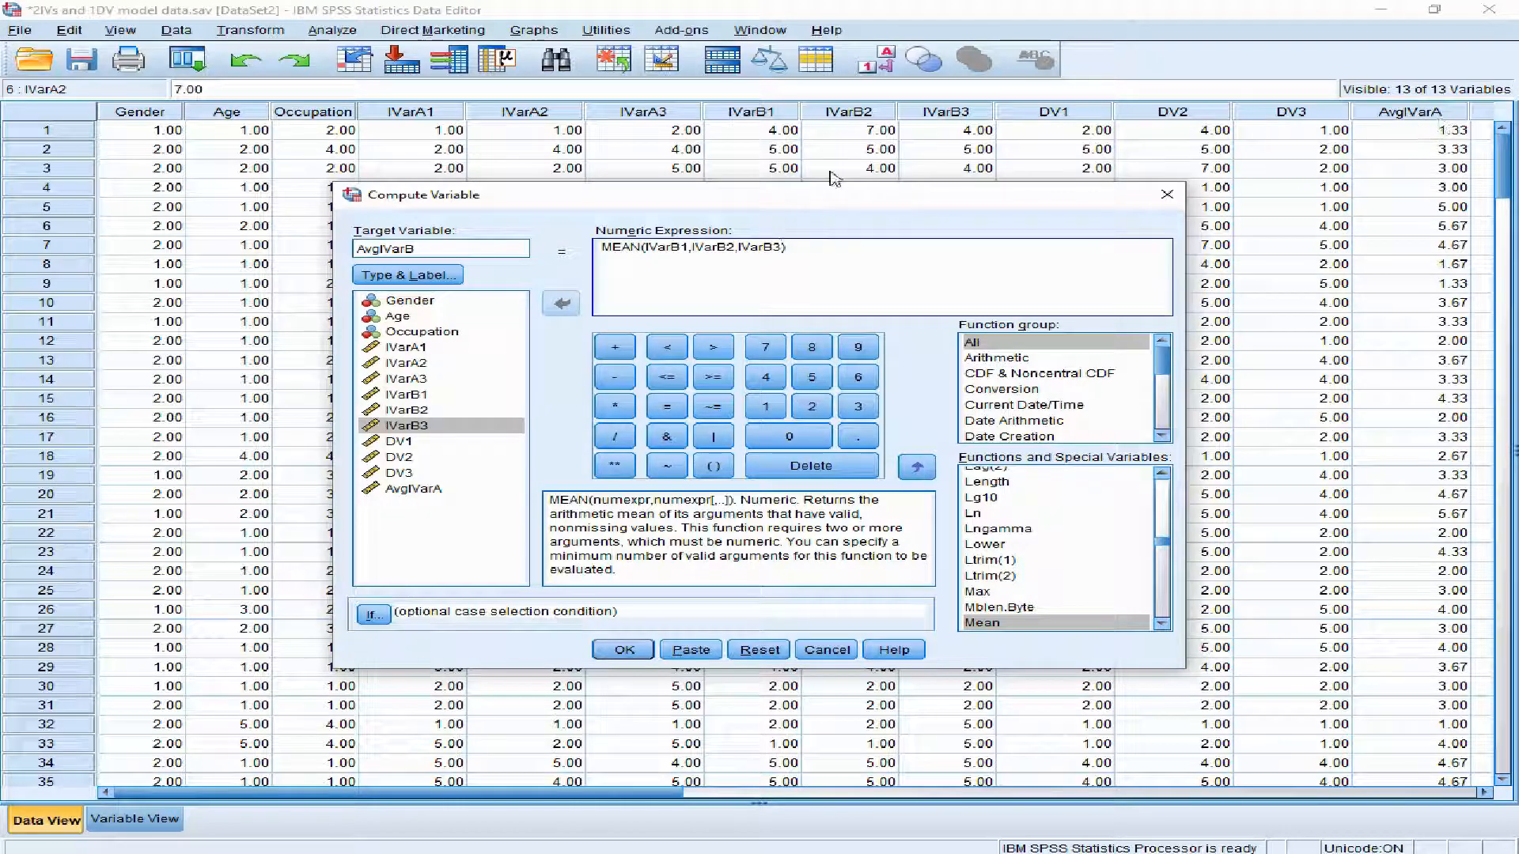
- Run the AvgIVarB computation and return to the data to check the new AvgIVarB column
{"action": "double_click", "coordinate": [448, 254]}
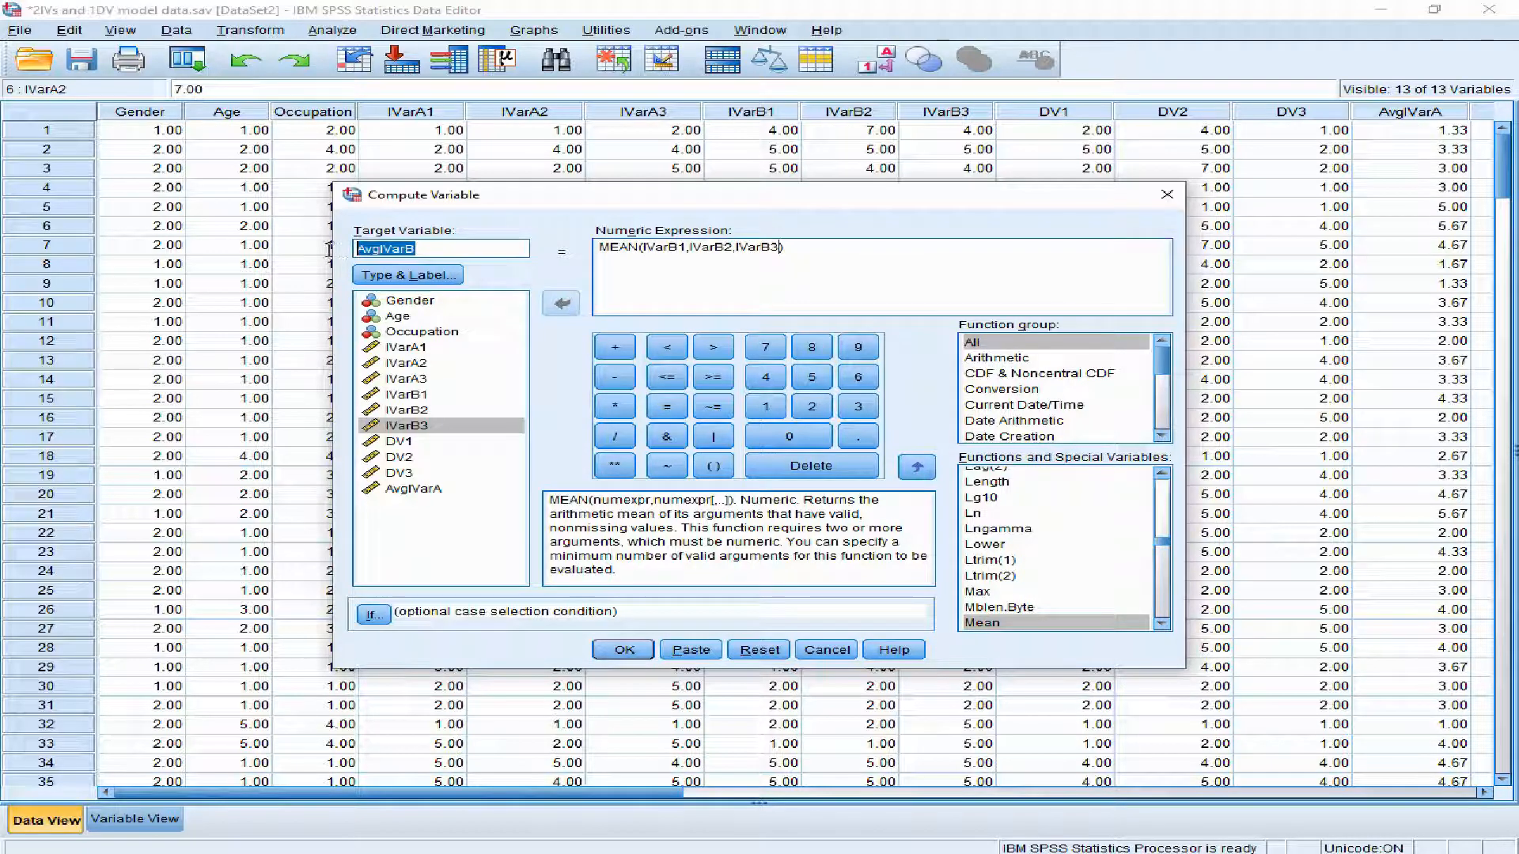
{"action": "triple_click", "coordinate": [826, 247]}
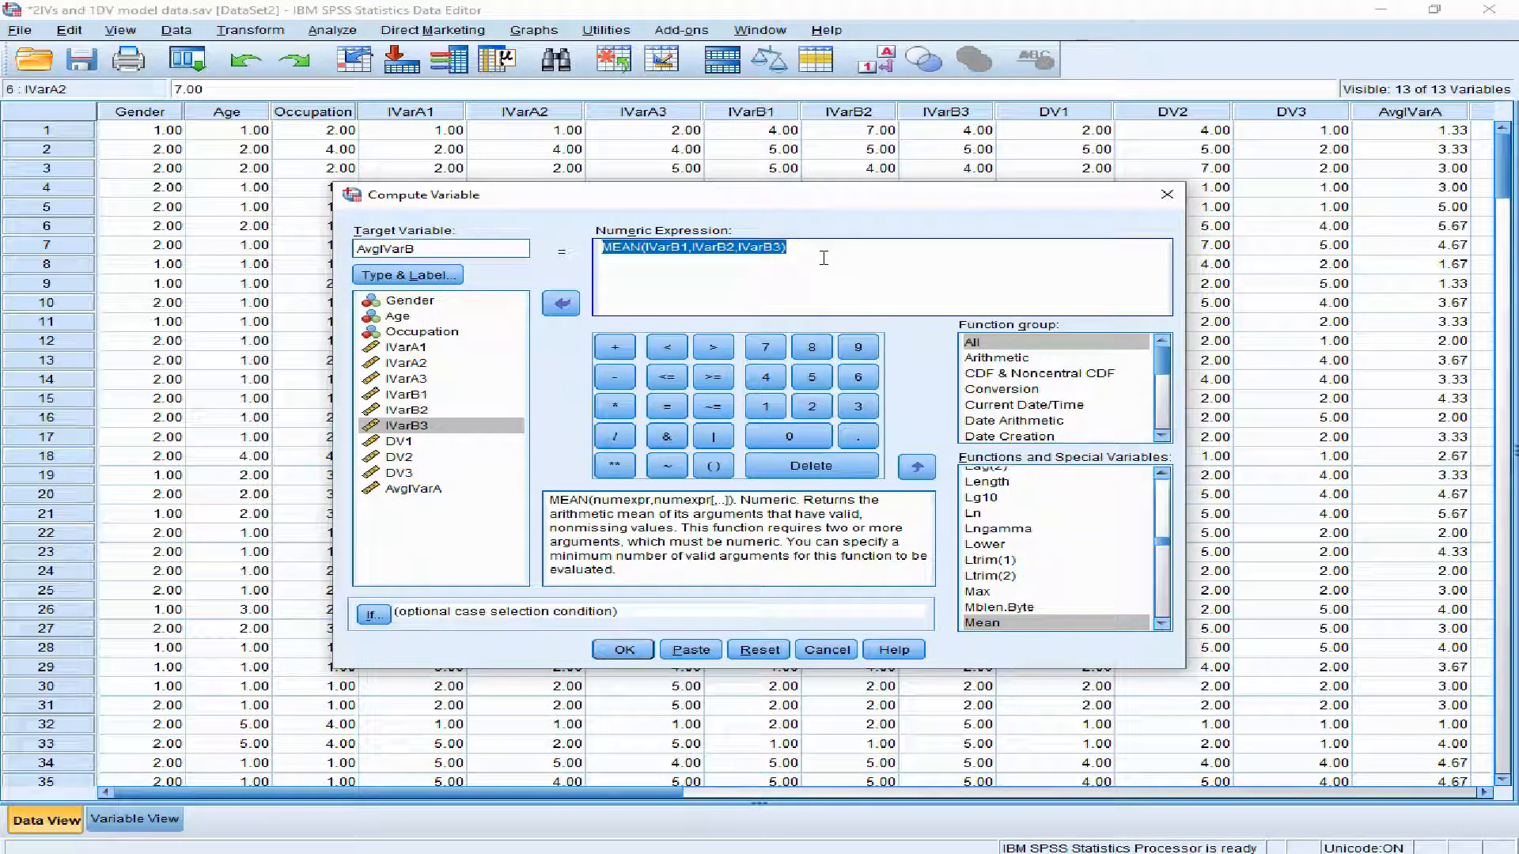
{"action": "left_click", "coordinate": [624, 650]}
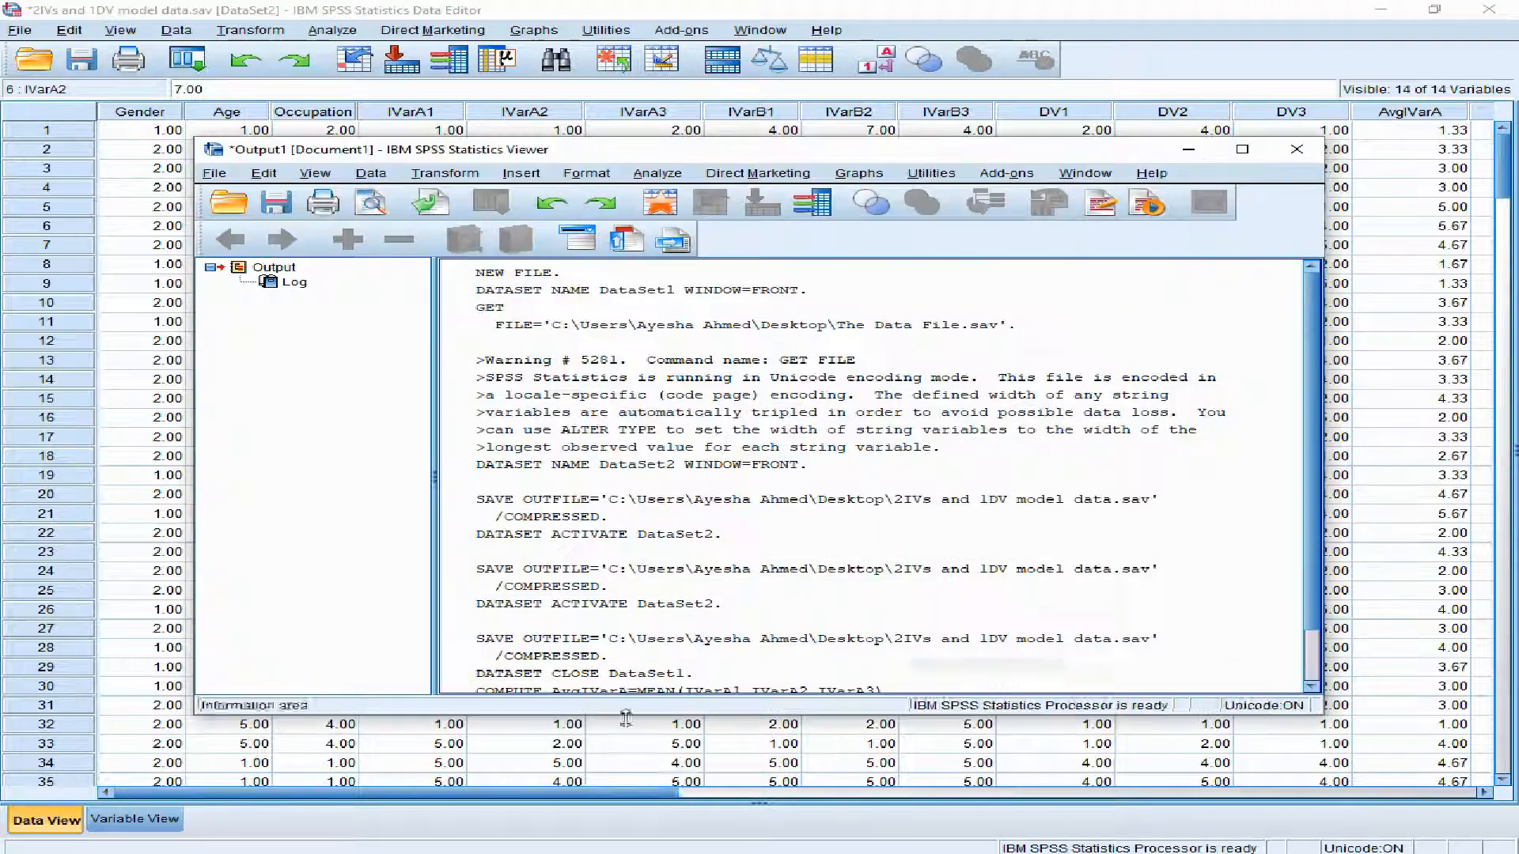
{"action": "left_click", "coordinate": [1381, 348]}
{"action": "left_click_drag", "start_coordinate": [563, 791], "coordinate": [751, 791]}
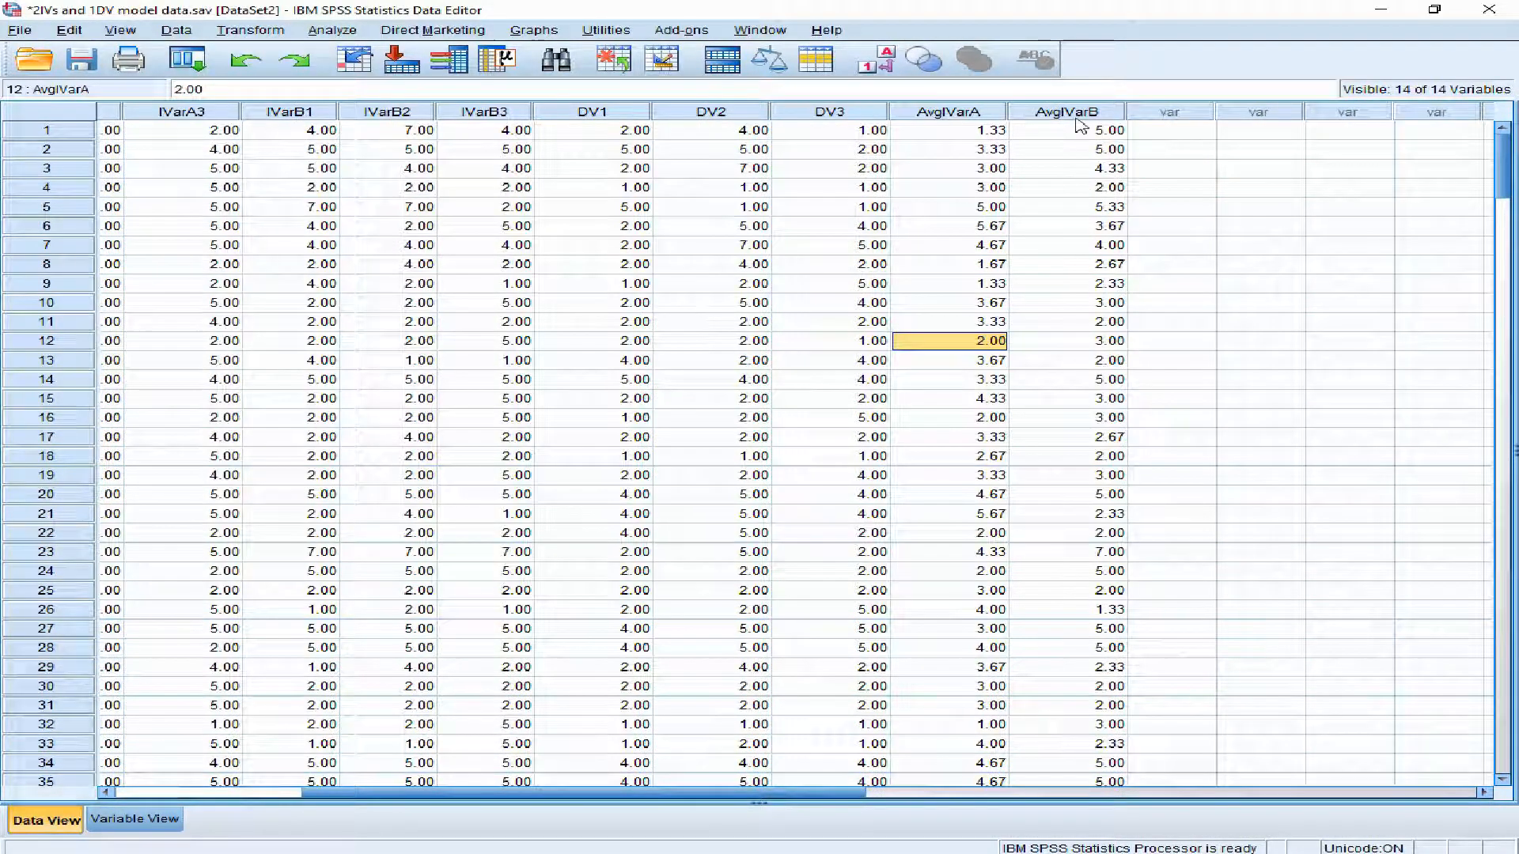
{"action": "left_click", "coordinate": [1060, 207]}
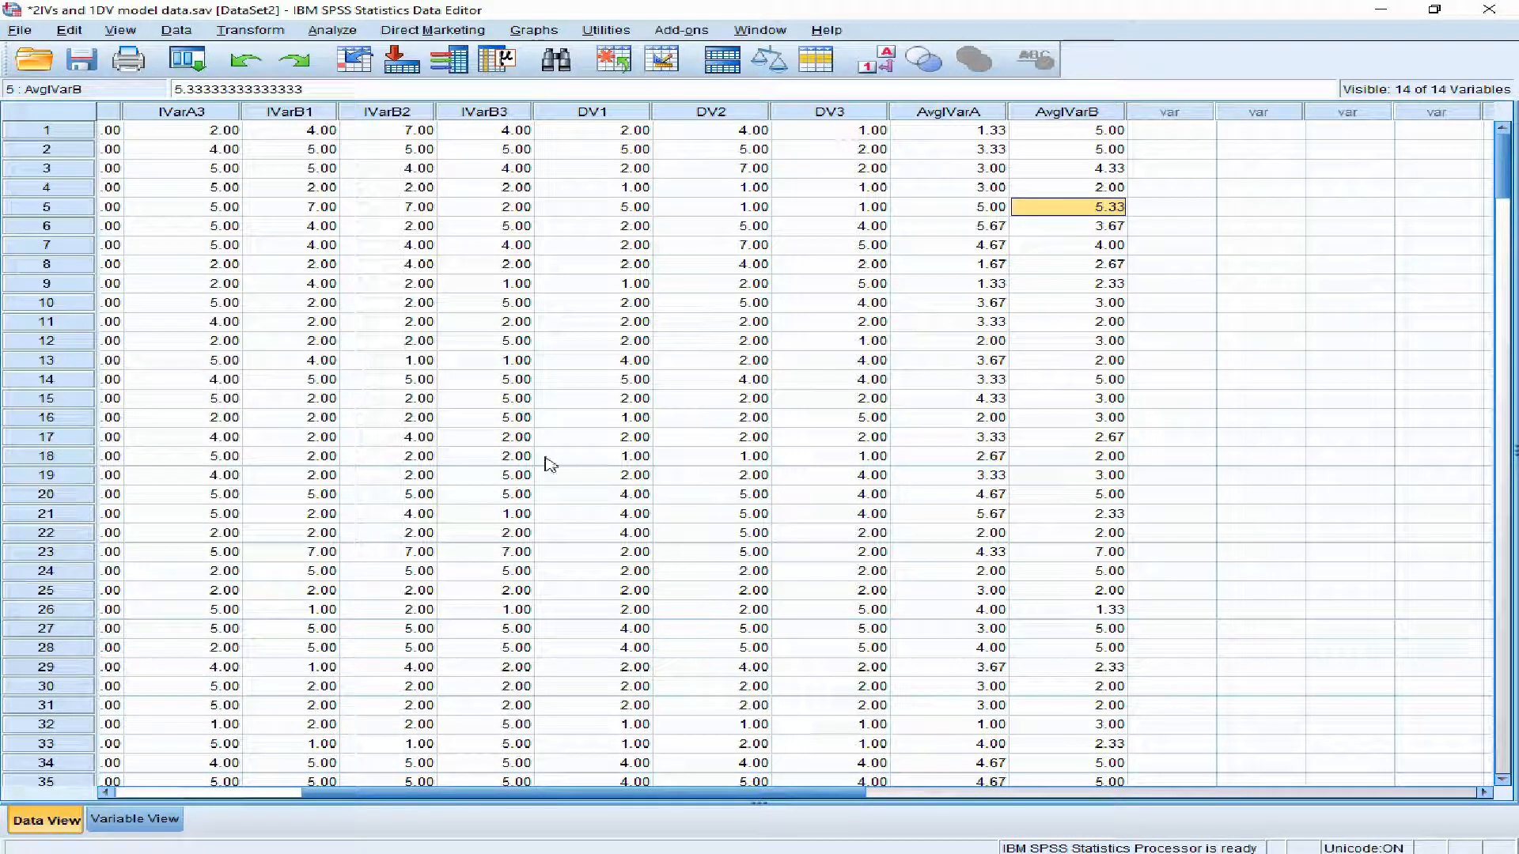
- Start another variable computation with the target variable AvgDV and clear the IVarB expression
{"action": "left_click", "coordinate": [252, 30]}
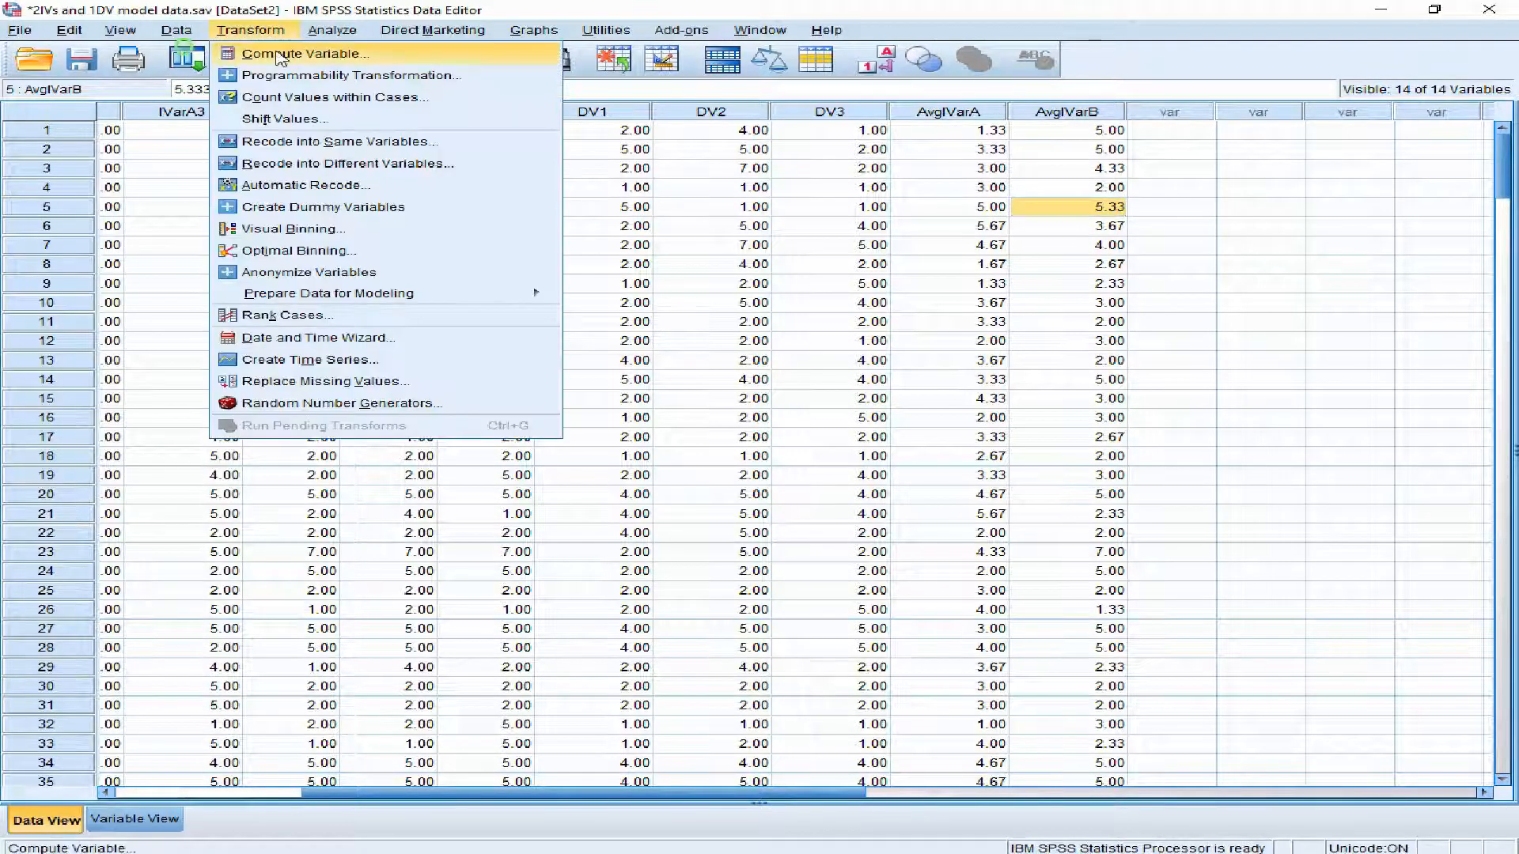
{"action": "left_click", "coordinate": [306, 47]}
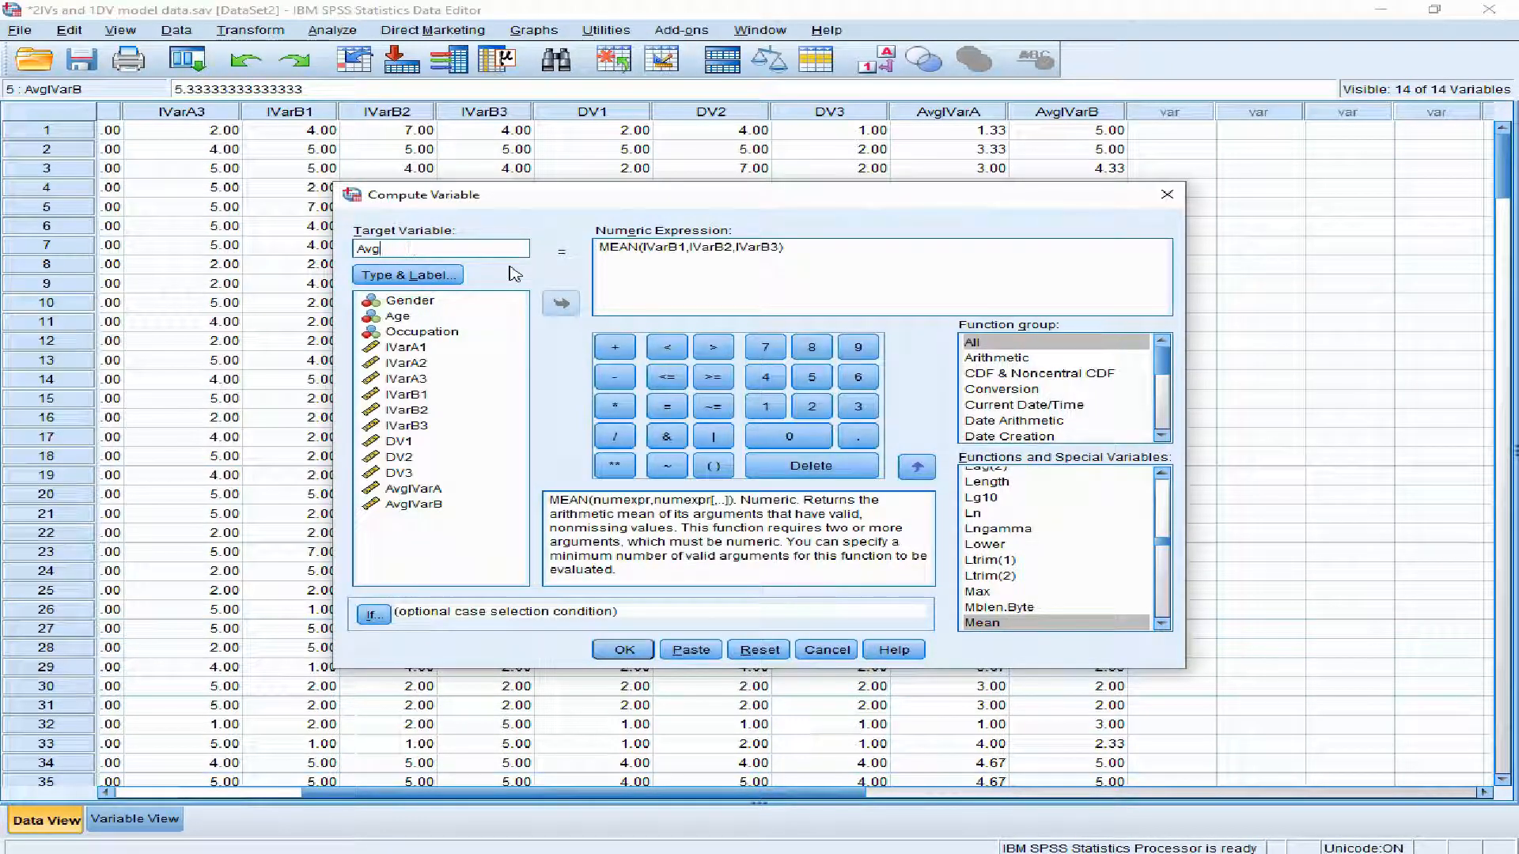
{"action": "left_click_drag", "start_coordinate": [826, 259], "coordinate": [389, 241]}
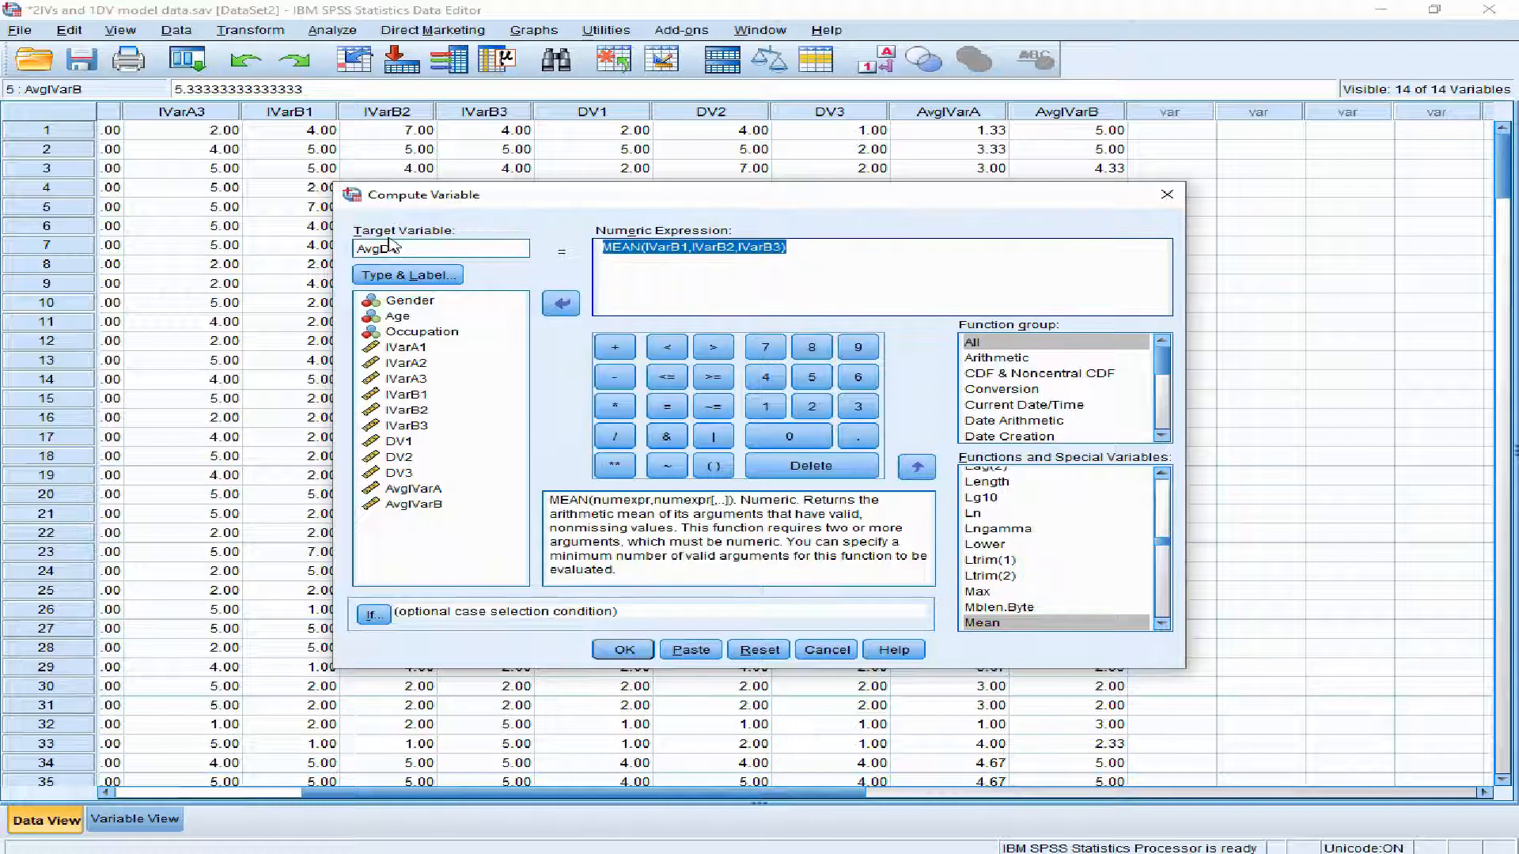
{"action": "key", "text": "BackSpace"}
- Enter the expression MEAN(DV1,DV2,DV3) for AvgDV, run the computation and return to the data
{"action": "double_click", "coordinate": [1003, 622]}
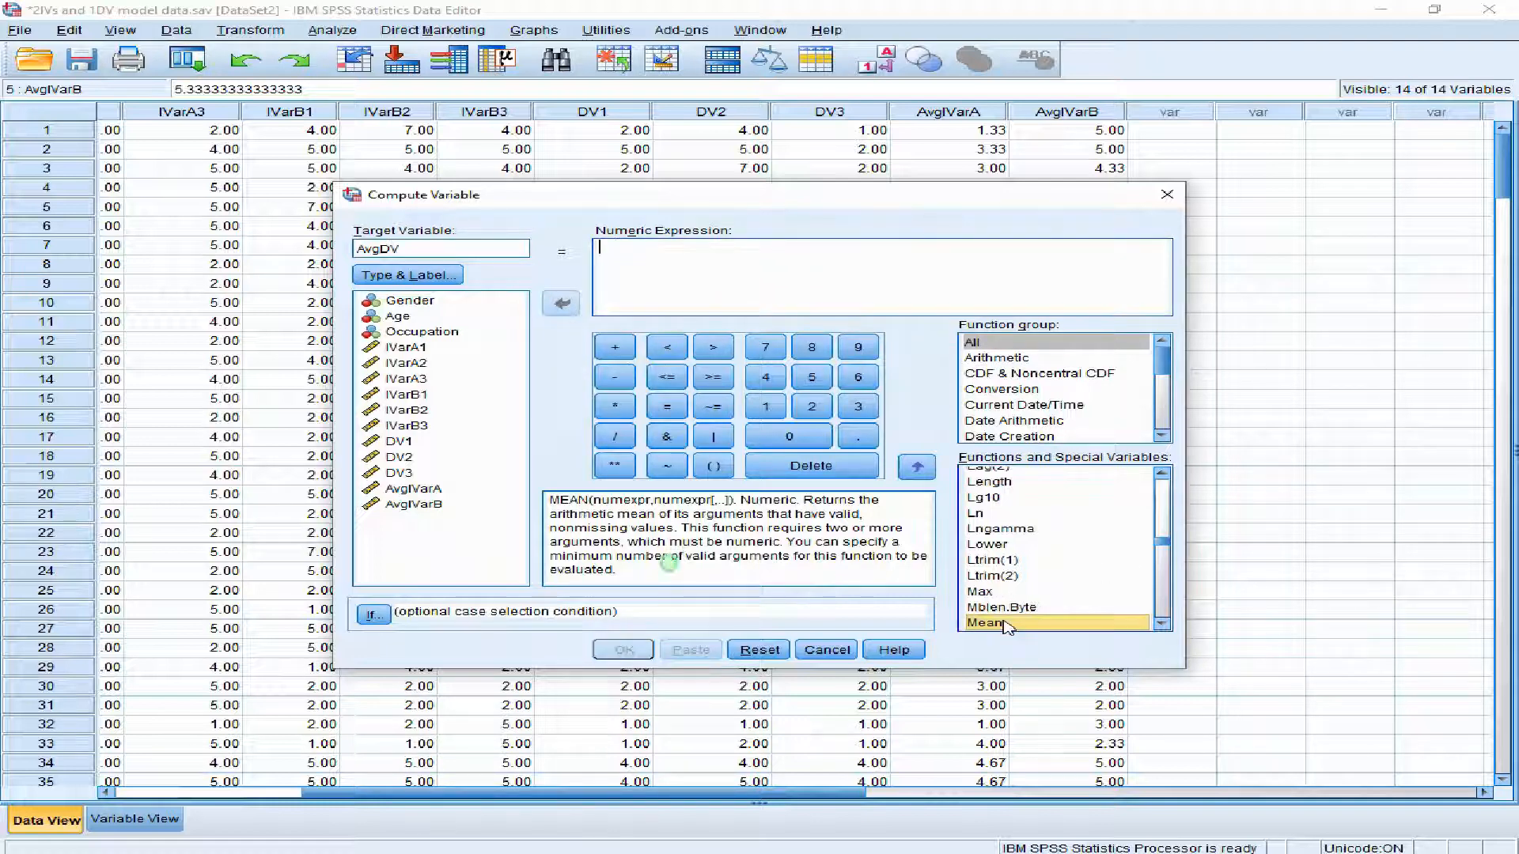
{"action": "key", "text": "Delete"}
{"action": "key", "text": "Delete"}
{"action": "key", "text": "Delete"}
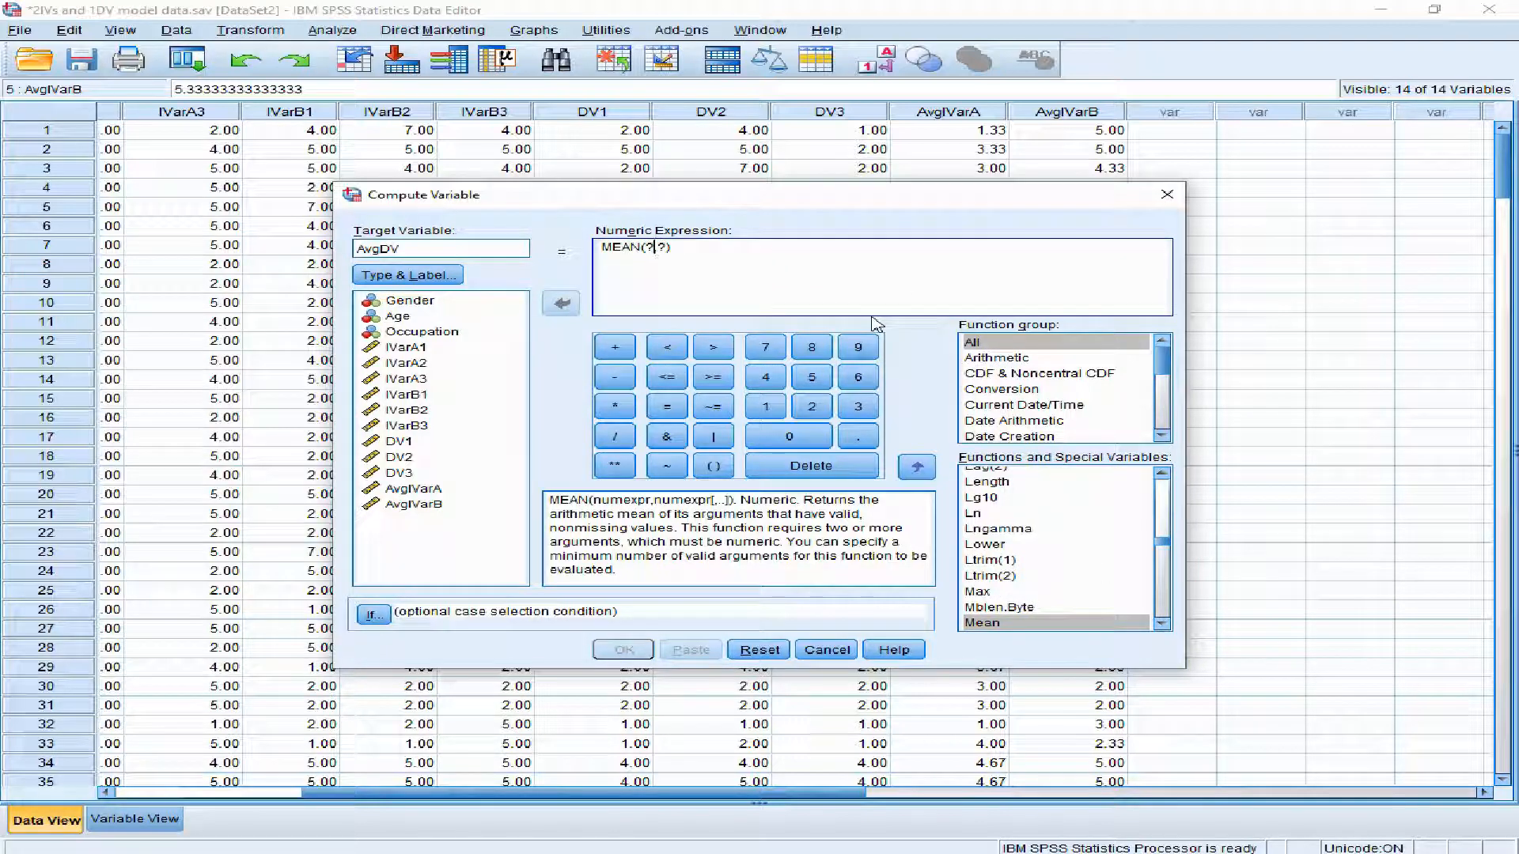
{"action": "double_click", "coordinate": [396, 444]}
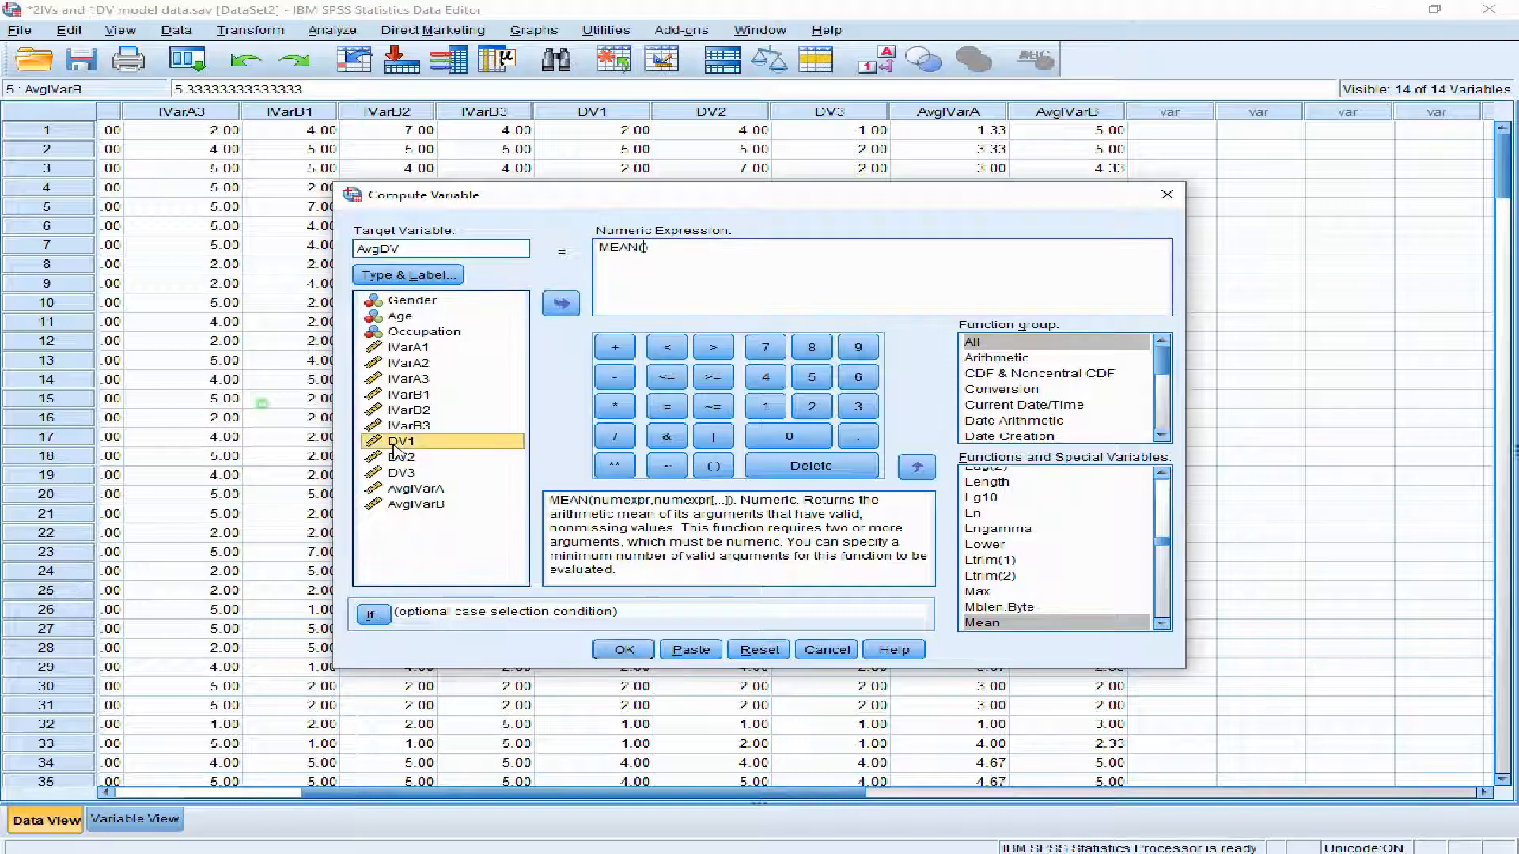
{"action": "type", "text": ","}
{"action": "double_click", "coordinate": [402, 457]}
{"action": "type", "text": ","}
{"action": "double_click", "coordinate": [418, 475]}
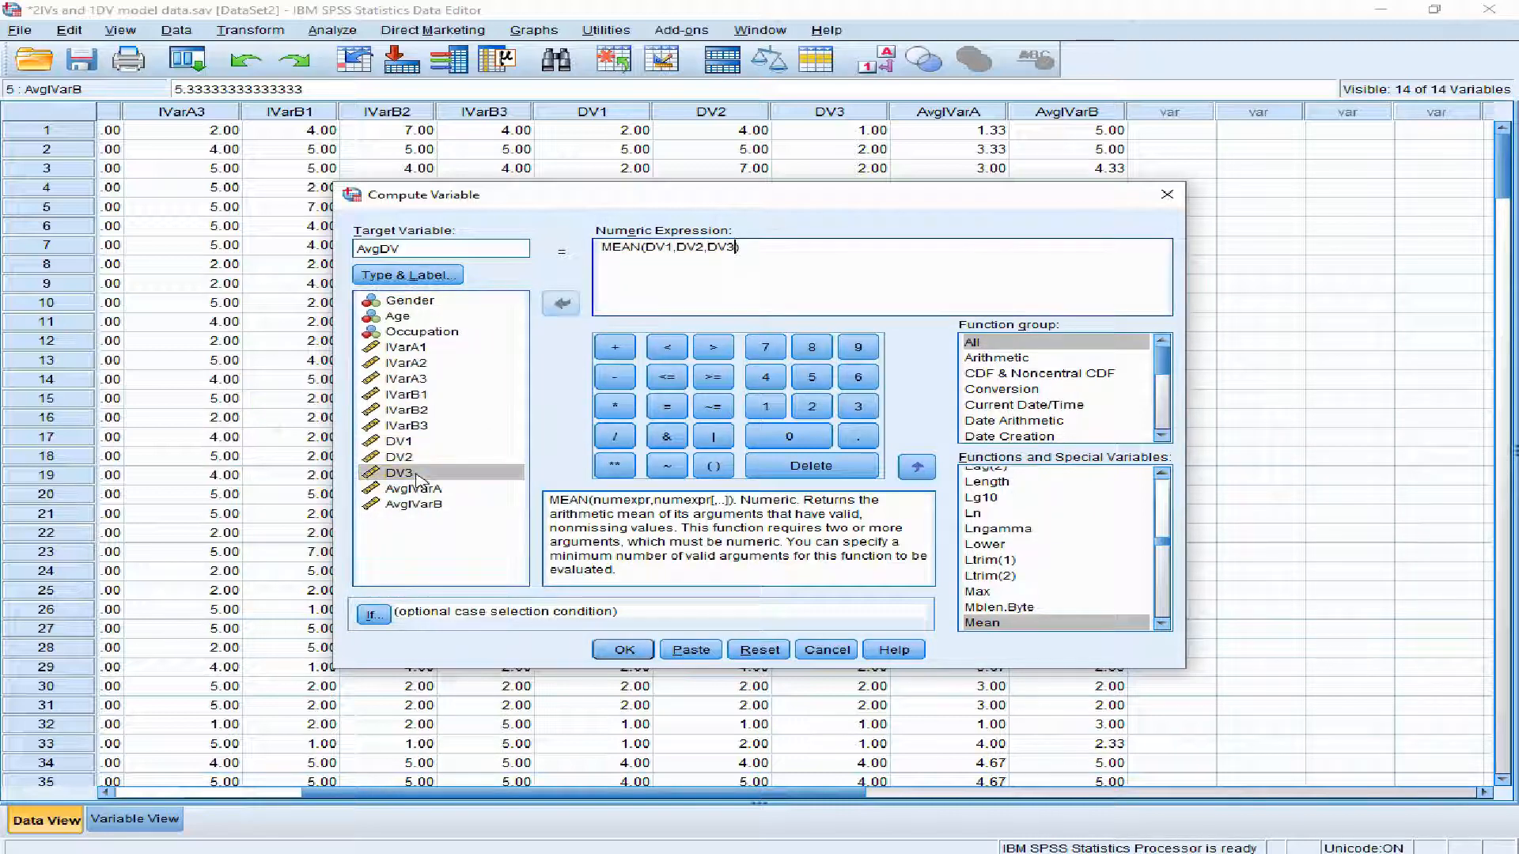
{"action": "left_click", "coordinate": [624, 650]}
{"action": "left_click", "coordinate": [1188, 149]}
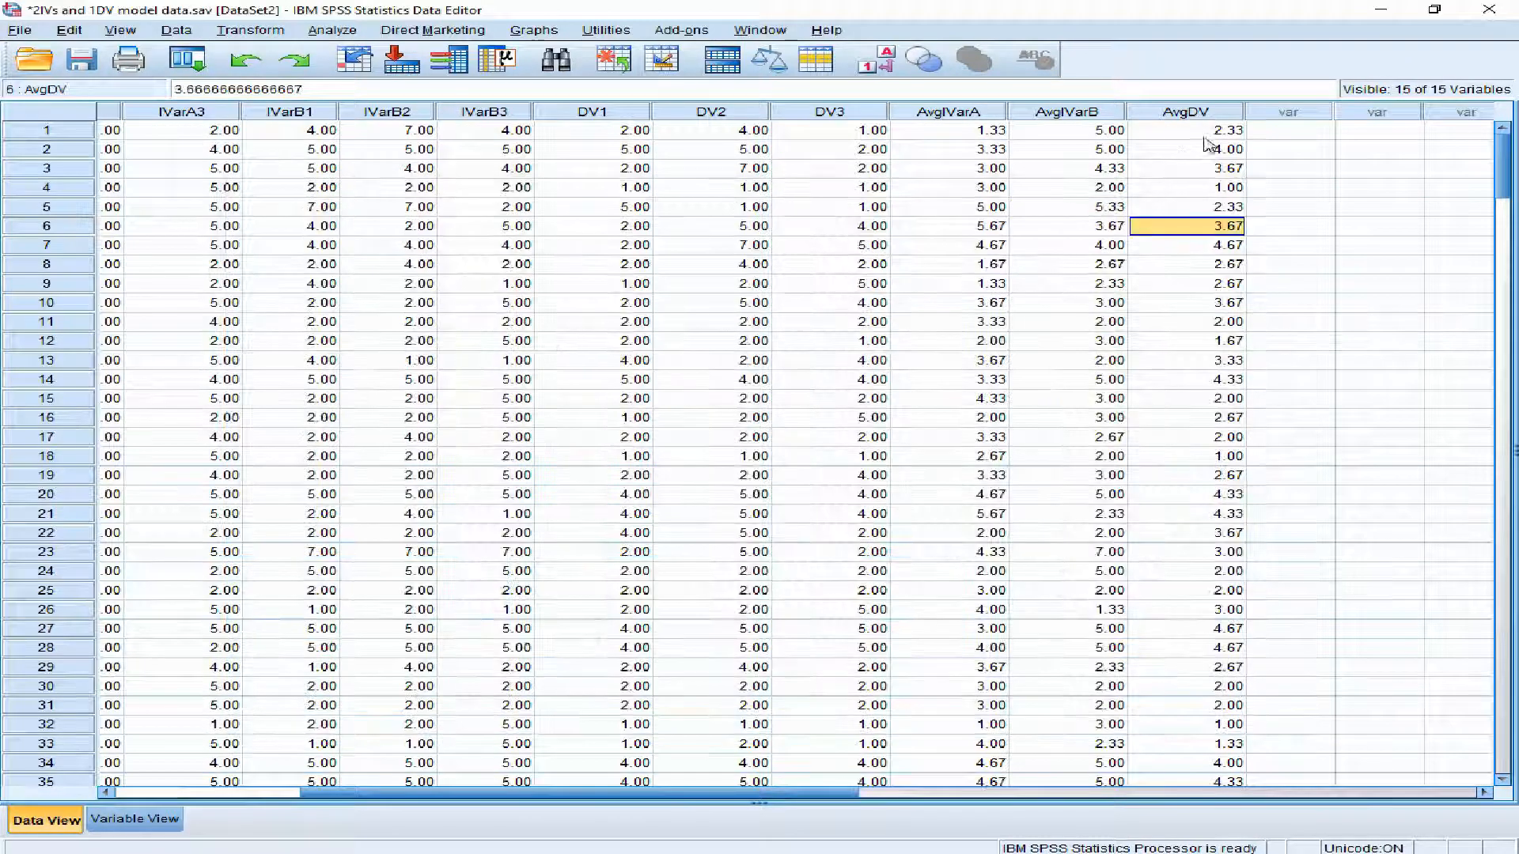